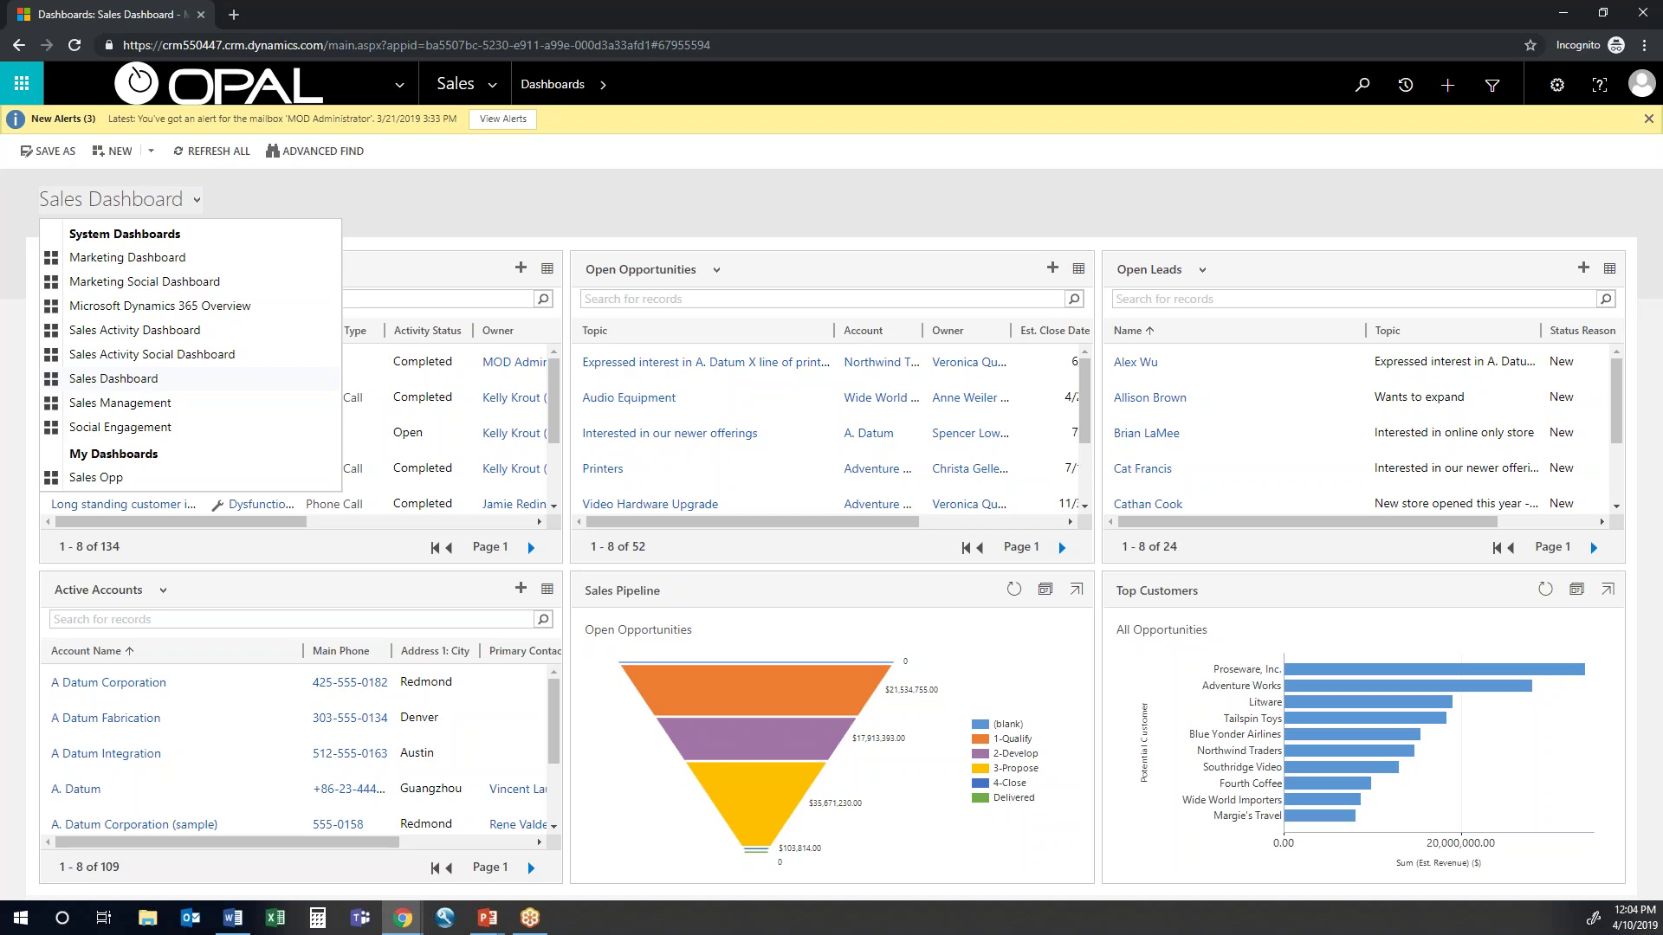
Step: Switch the dashboard's Open Leads list to the My Open Leads view
{"action": "left_click", "coordinate": [460, 205]}
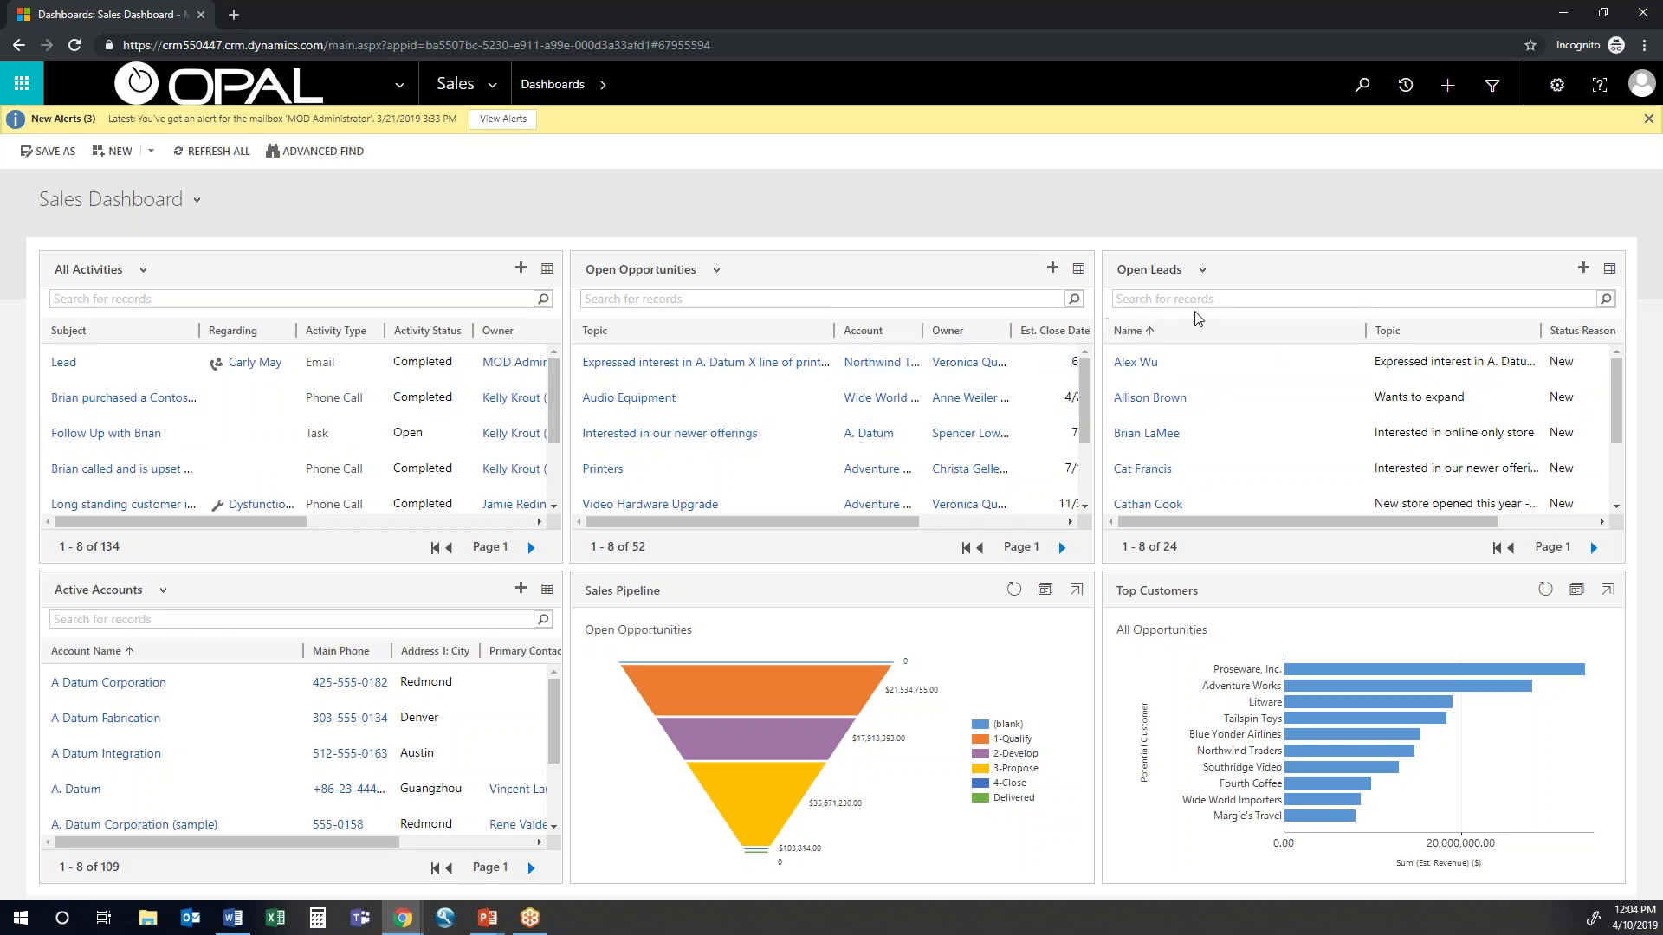
{"action": "left_click", "coordinate": [1202, 274]}
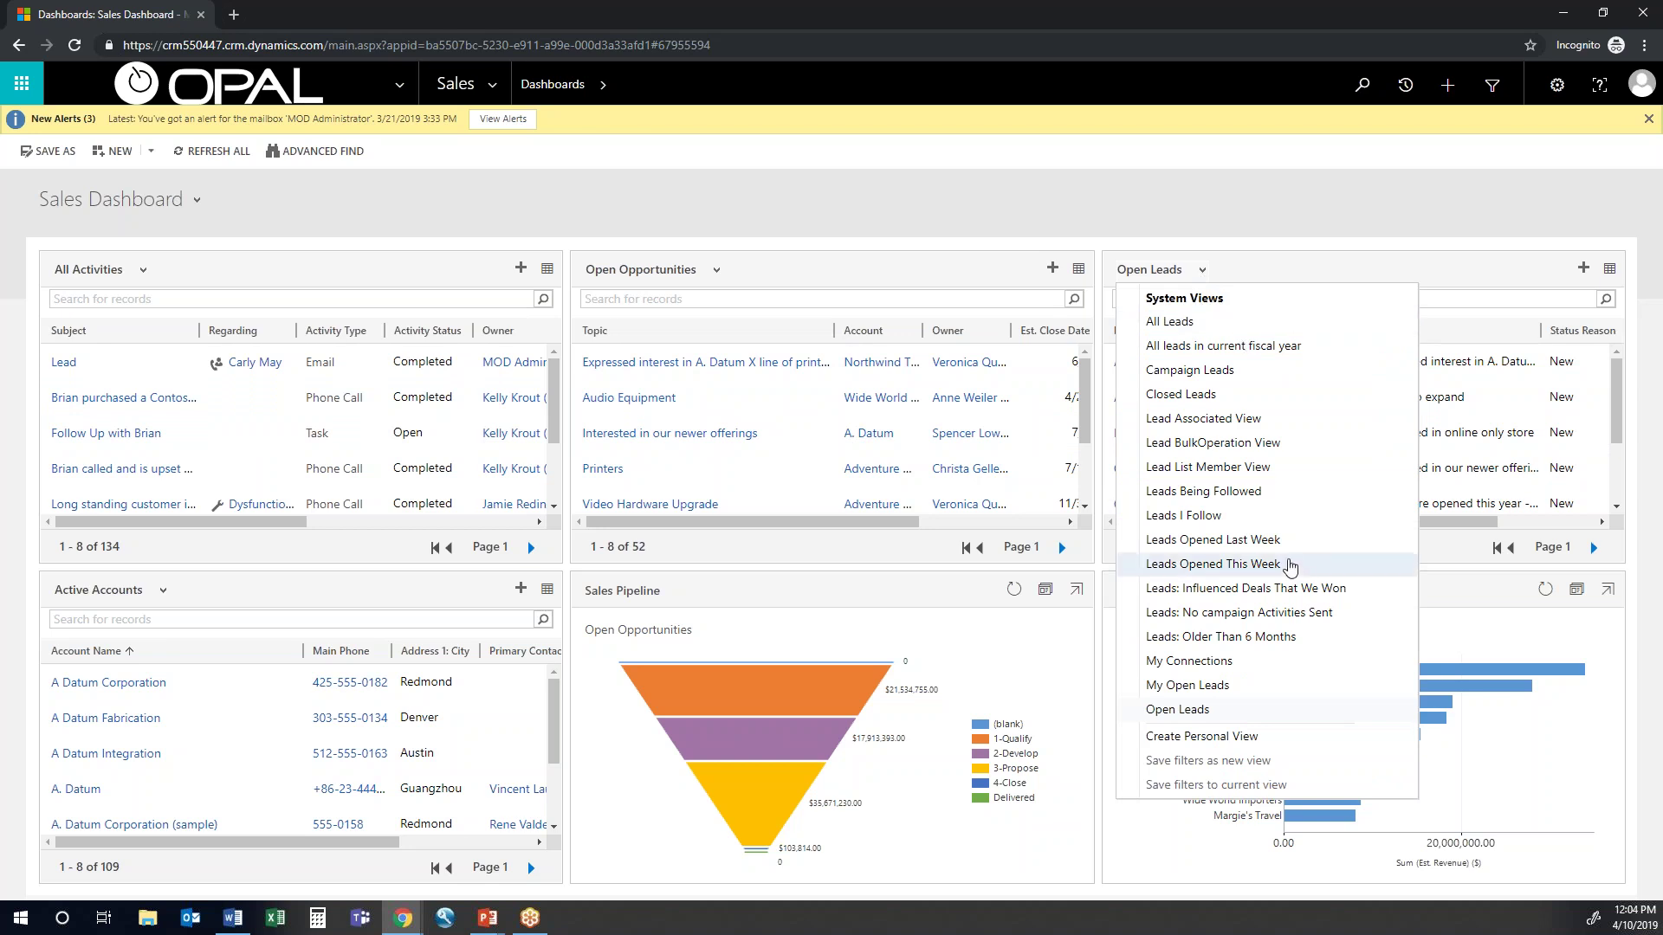
{"action": "left_click", "coordinate": [1271, 690]}
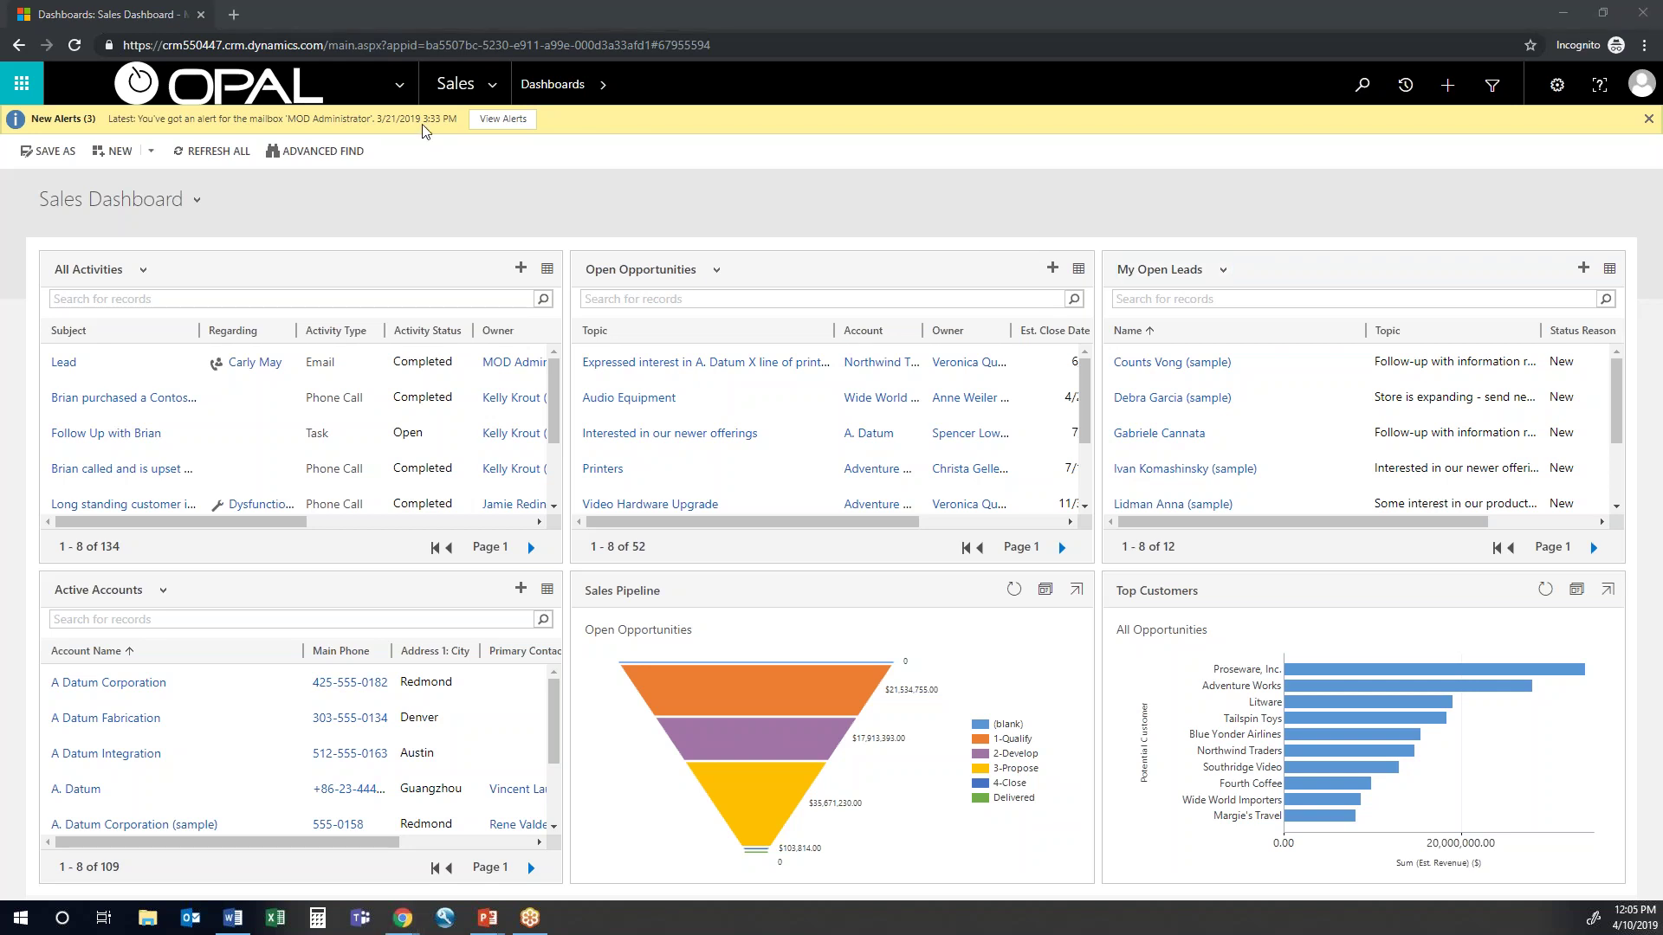
Step: Open the Accounts list and switch it to the My Active Accounts view
{"action": "left_click", "coordinate": [493, 85]}
{"action": "left_click", "coordinate": [265, 248]}
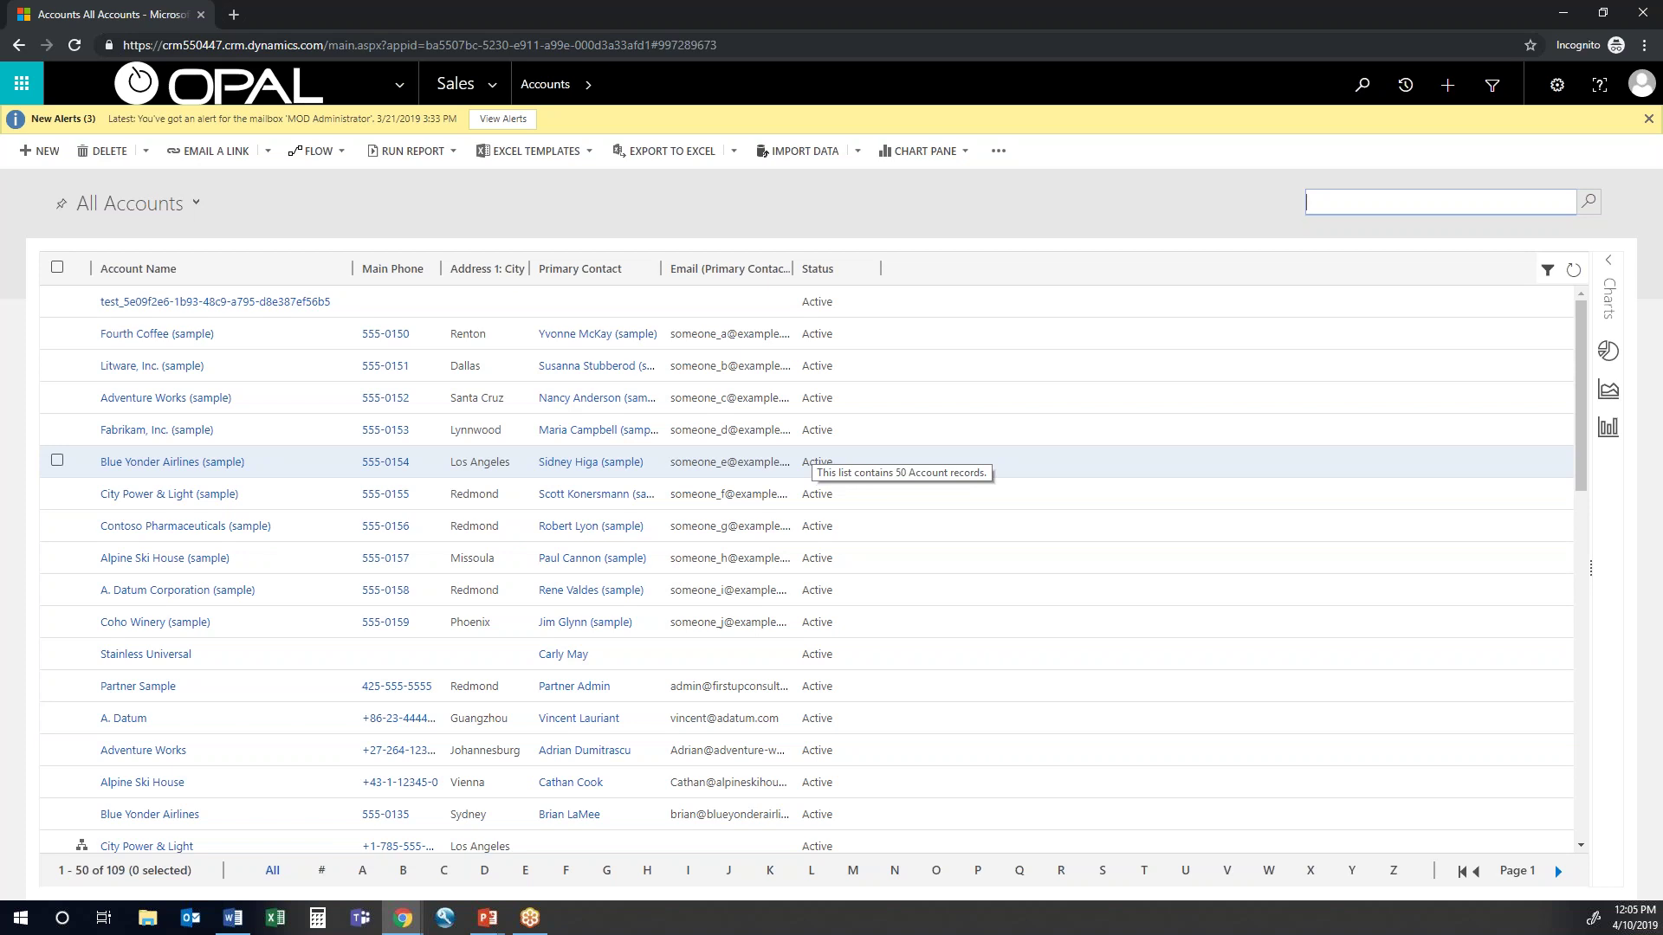
{"action": "left_click", "coordinate": [196, 205]}
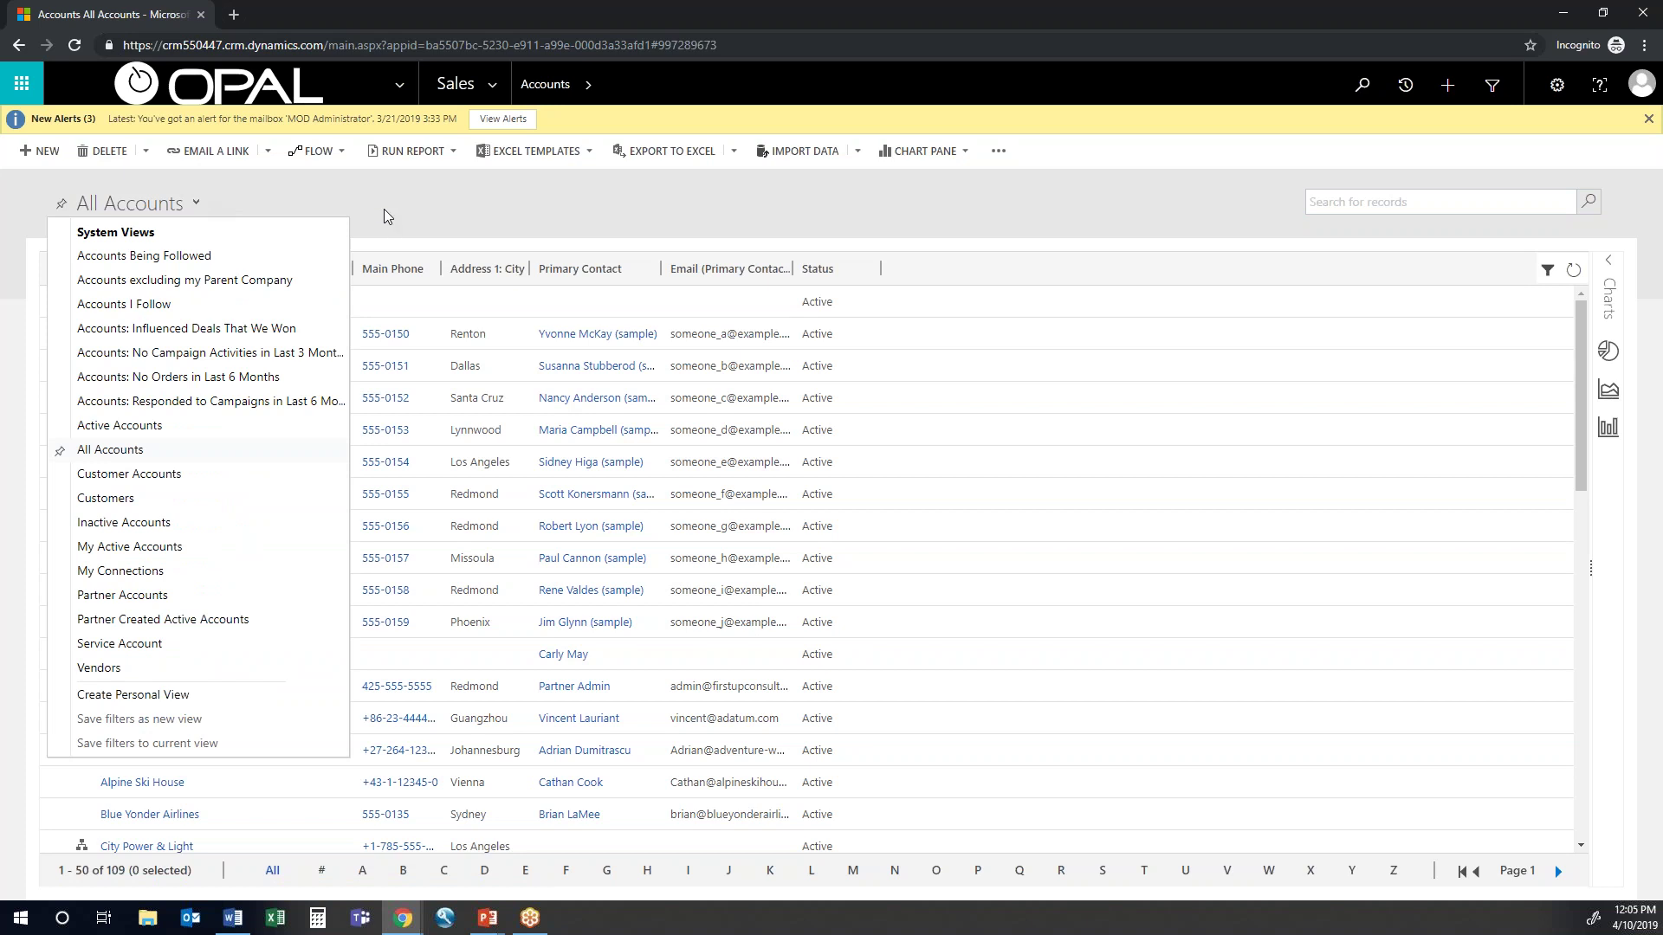
{"action": "left_click", "coordinate": [414, 209]}
{"action": "left_click", "coordinate": [198, 208]}
{"action": "left_click", "coordinate": [194, 548]}
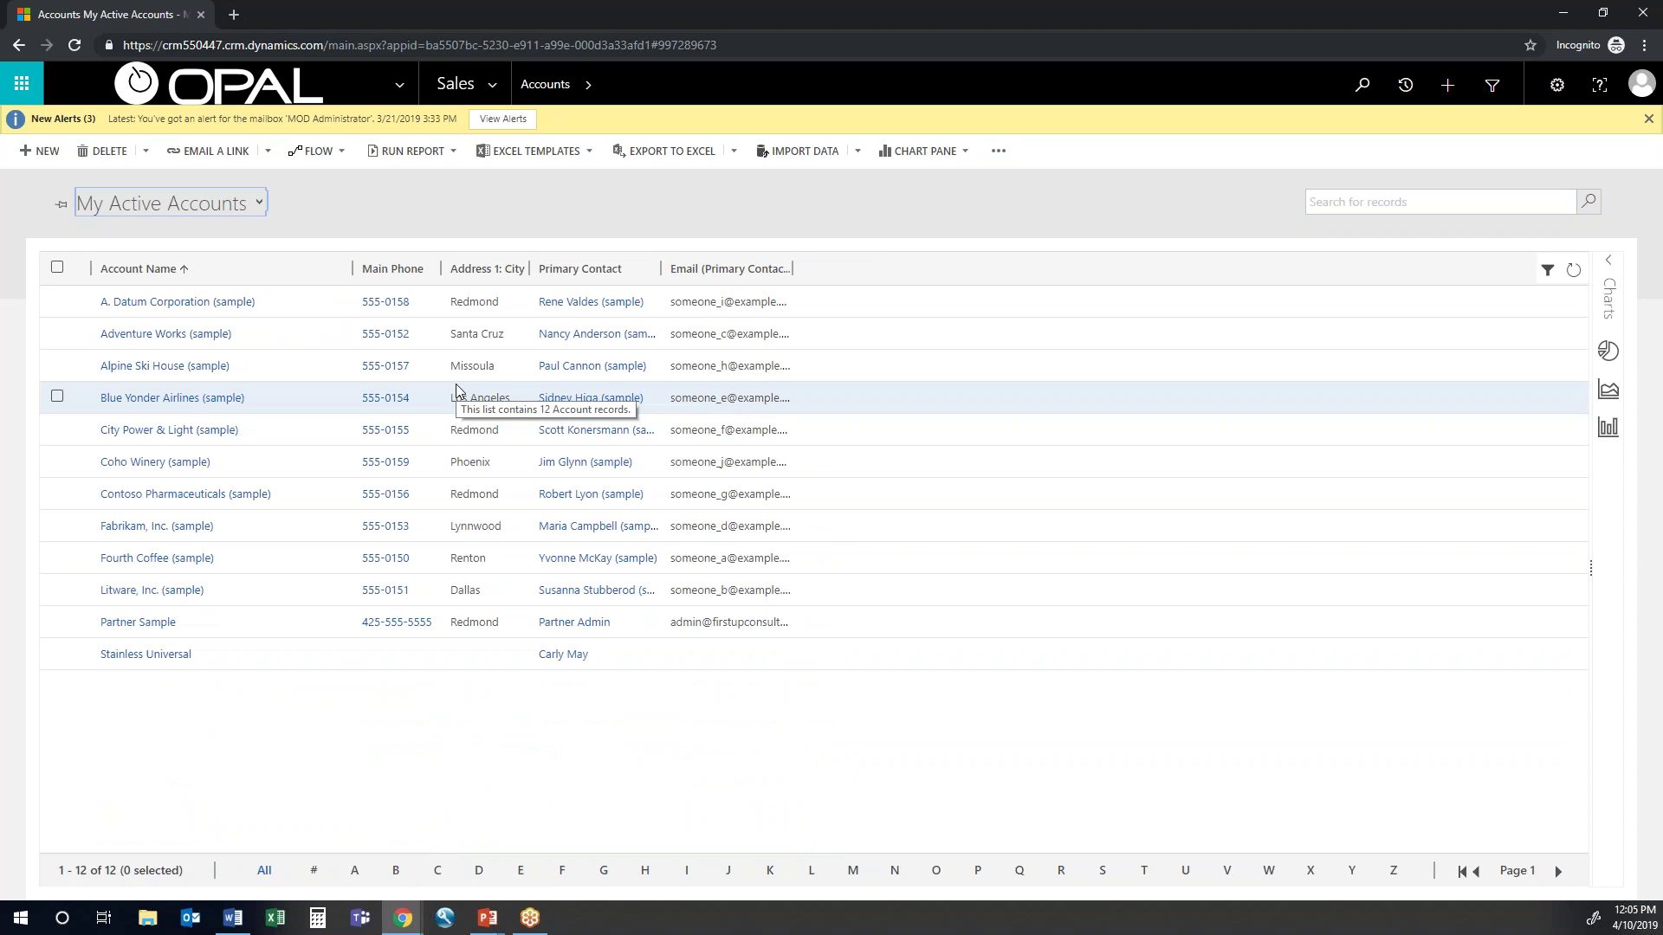
Step: Return the accounts list to the All Accounts view and open the Fourth Coffee (sample) account
{"action": "left_click", "coordinate": [238, 211]}
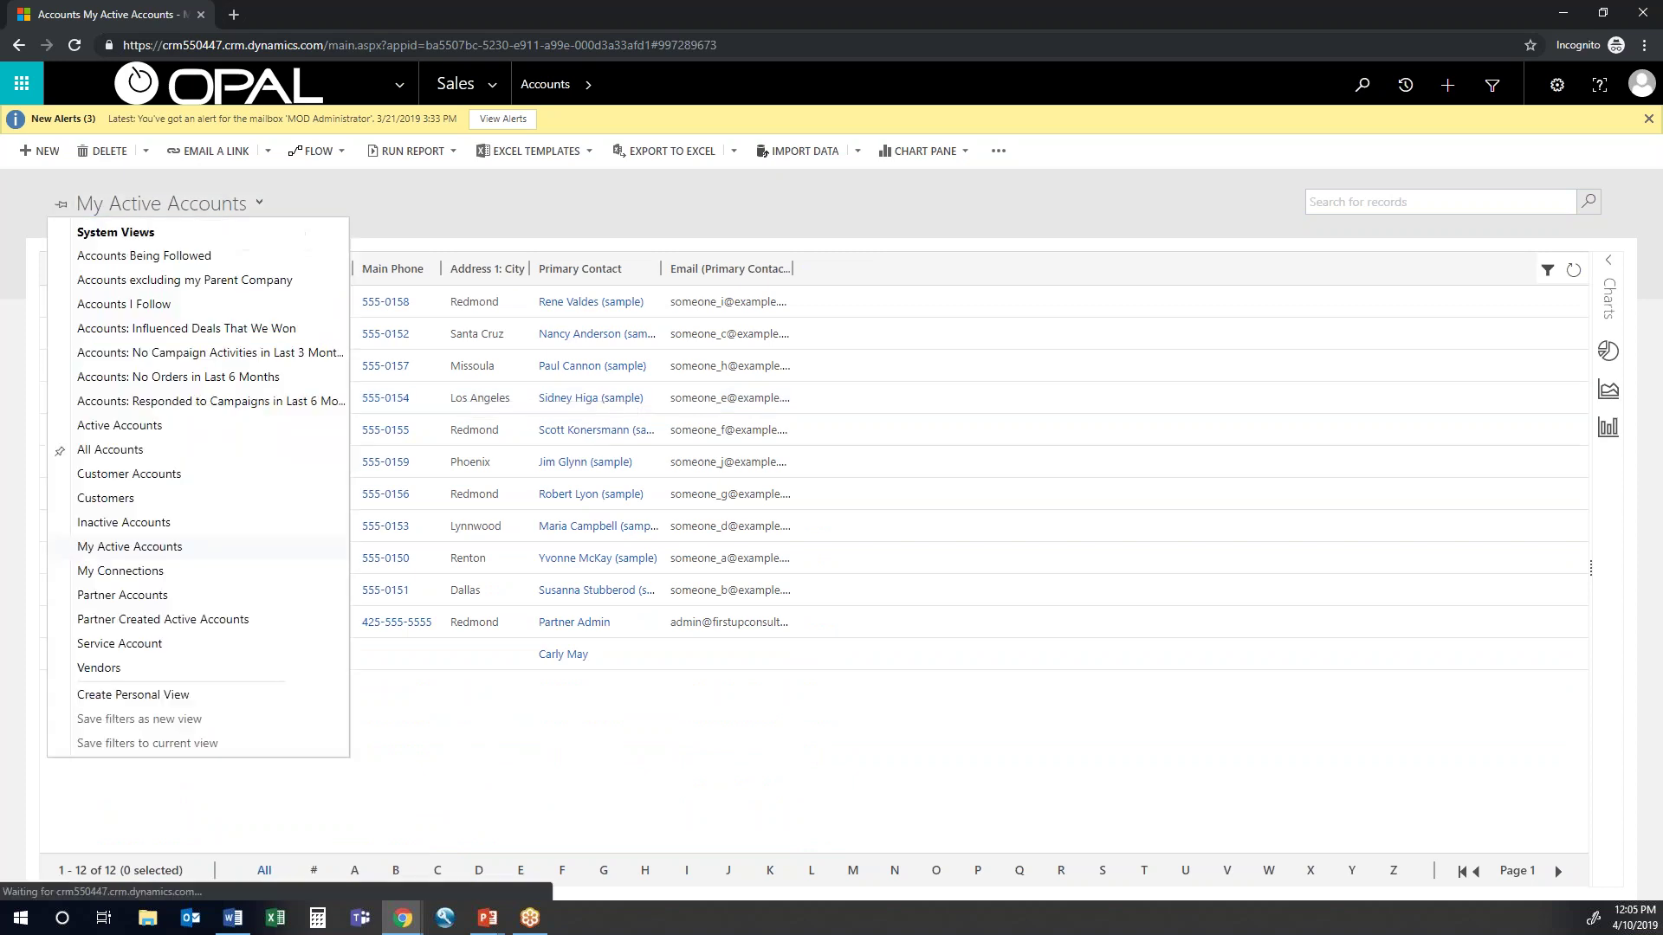
{"action": "left_click", "coordinate": [186, 454]}
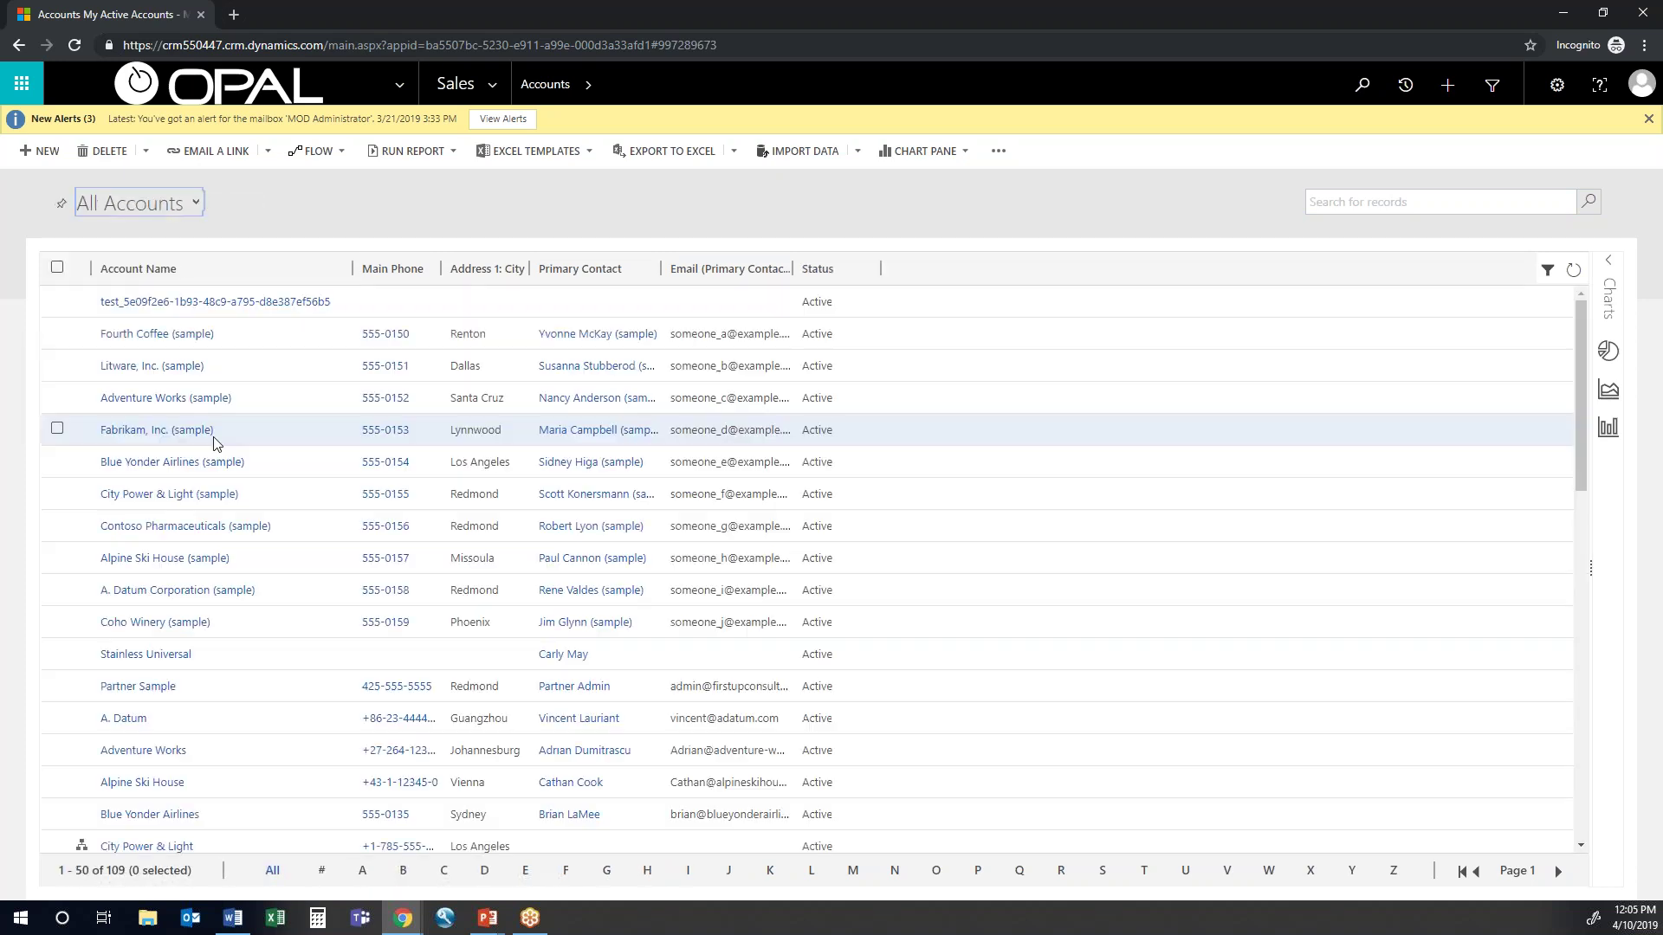
{"action": "left_click", "coordinate": [182, 337]}
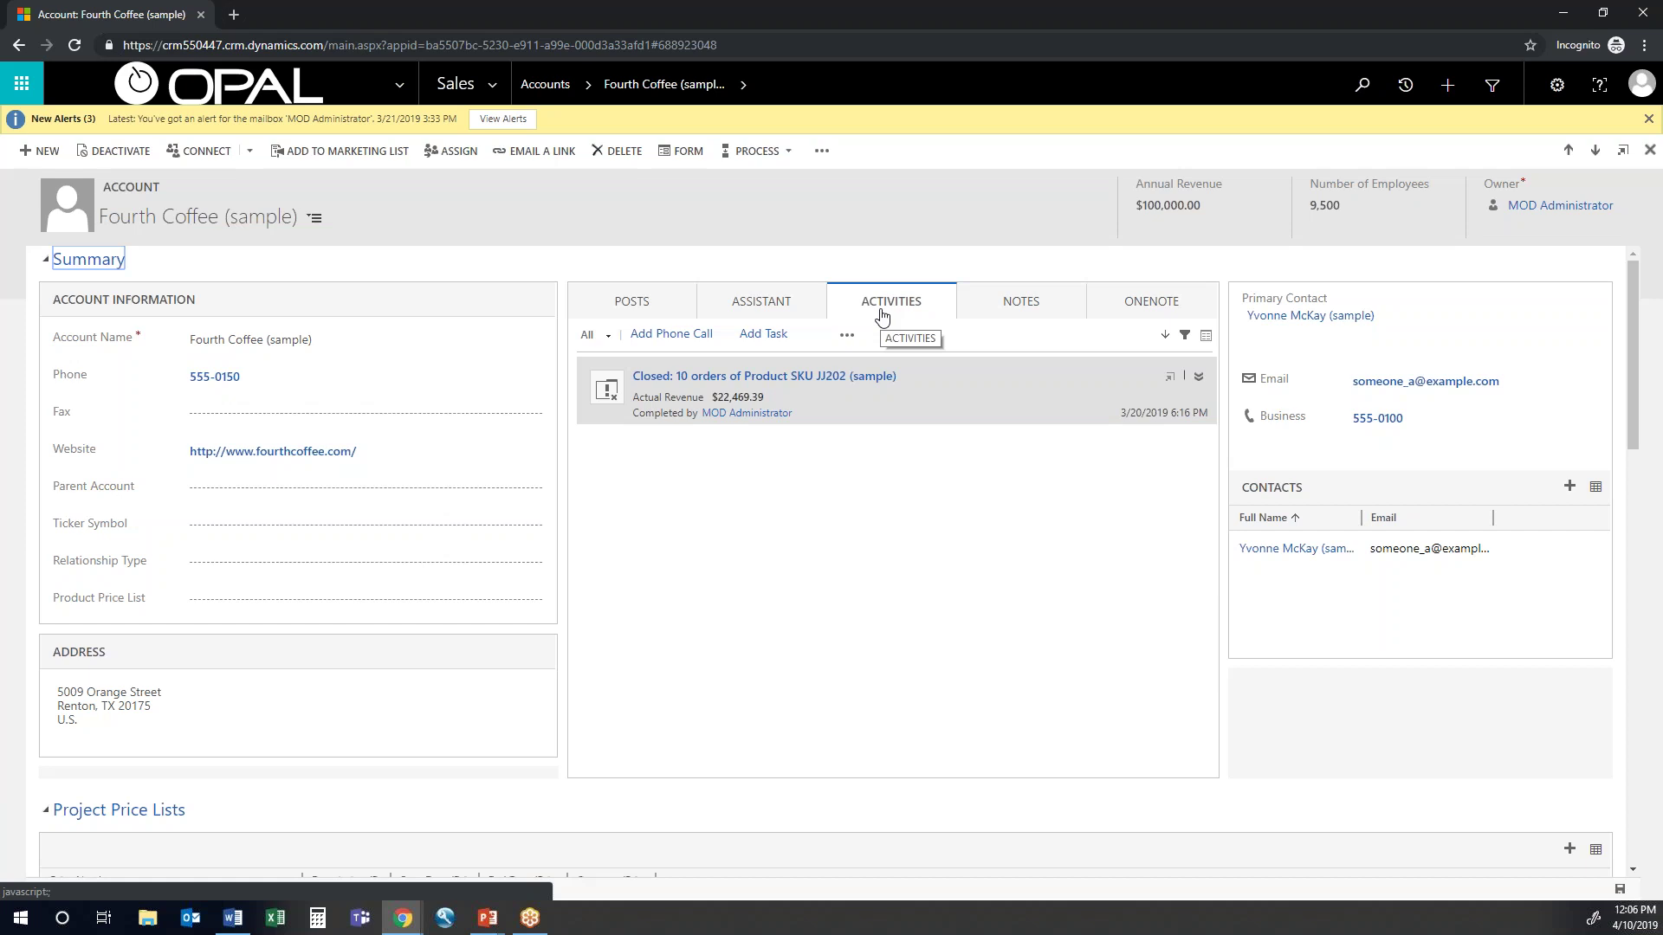
{"action": "key", "text": "alt+Tab"}
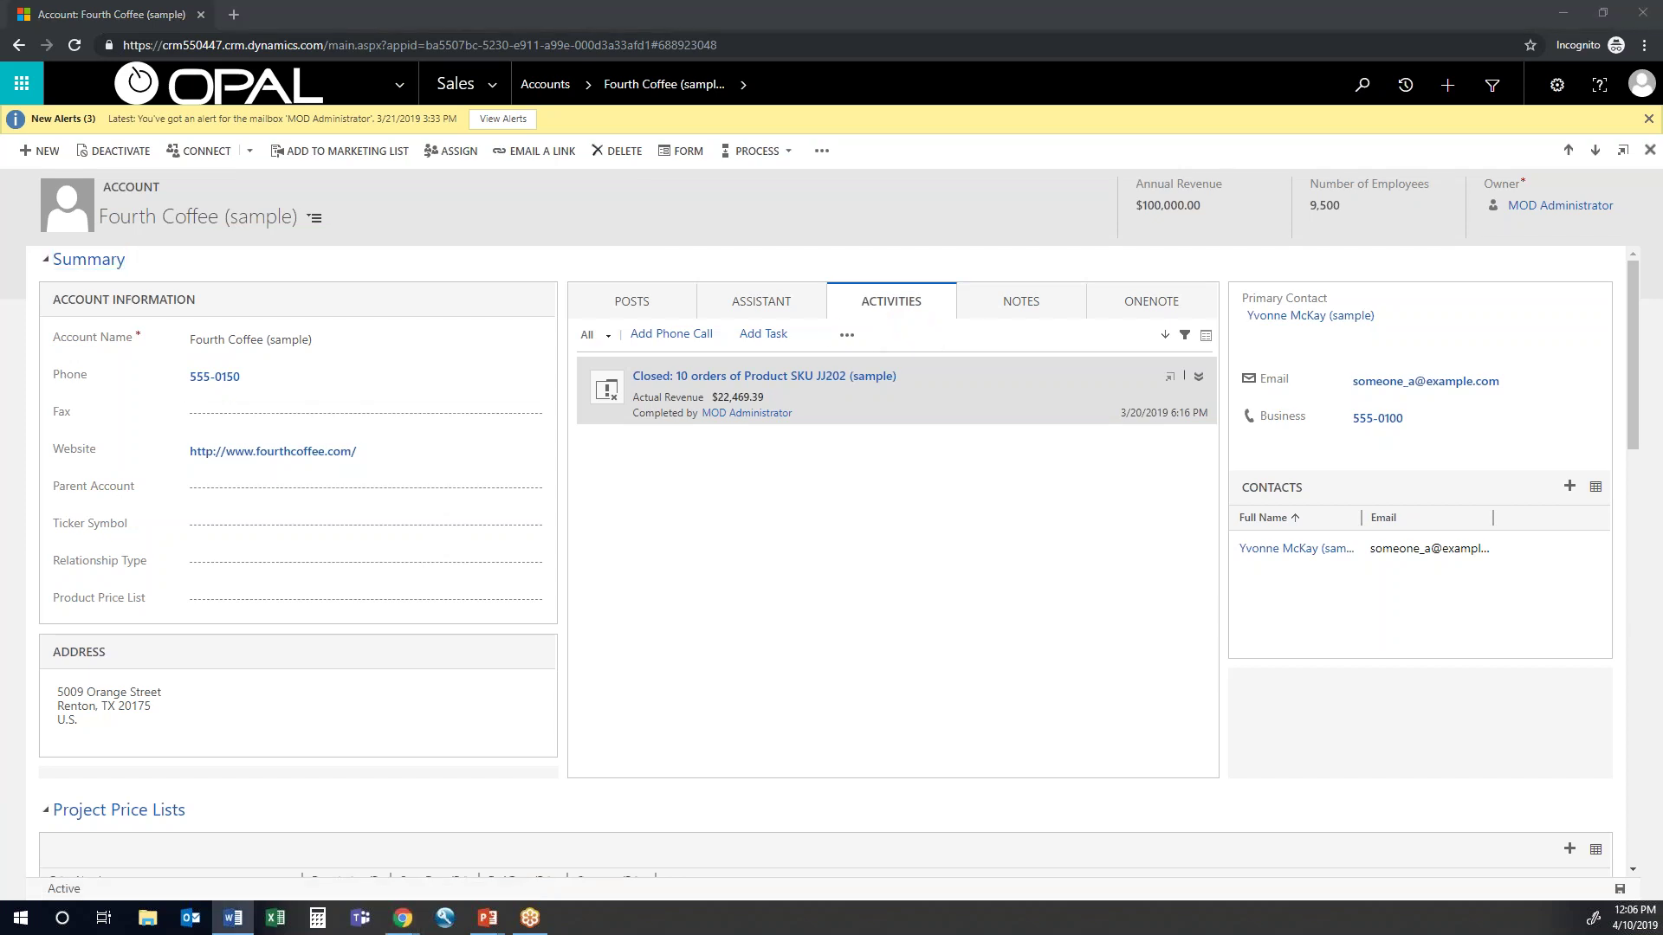
Step: Open the Contacts list and view the record of the second contact listed
{"action": "left_click", "coordinate": [496, 91]}
{"action": "left_click", "coordinate": [281, 284]}
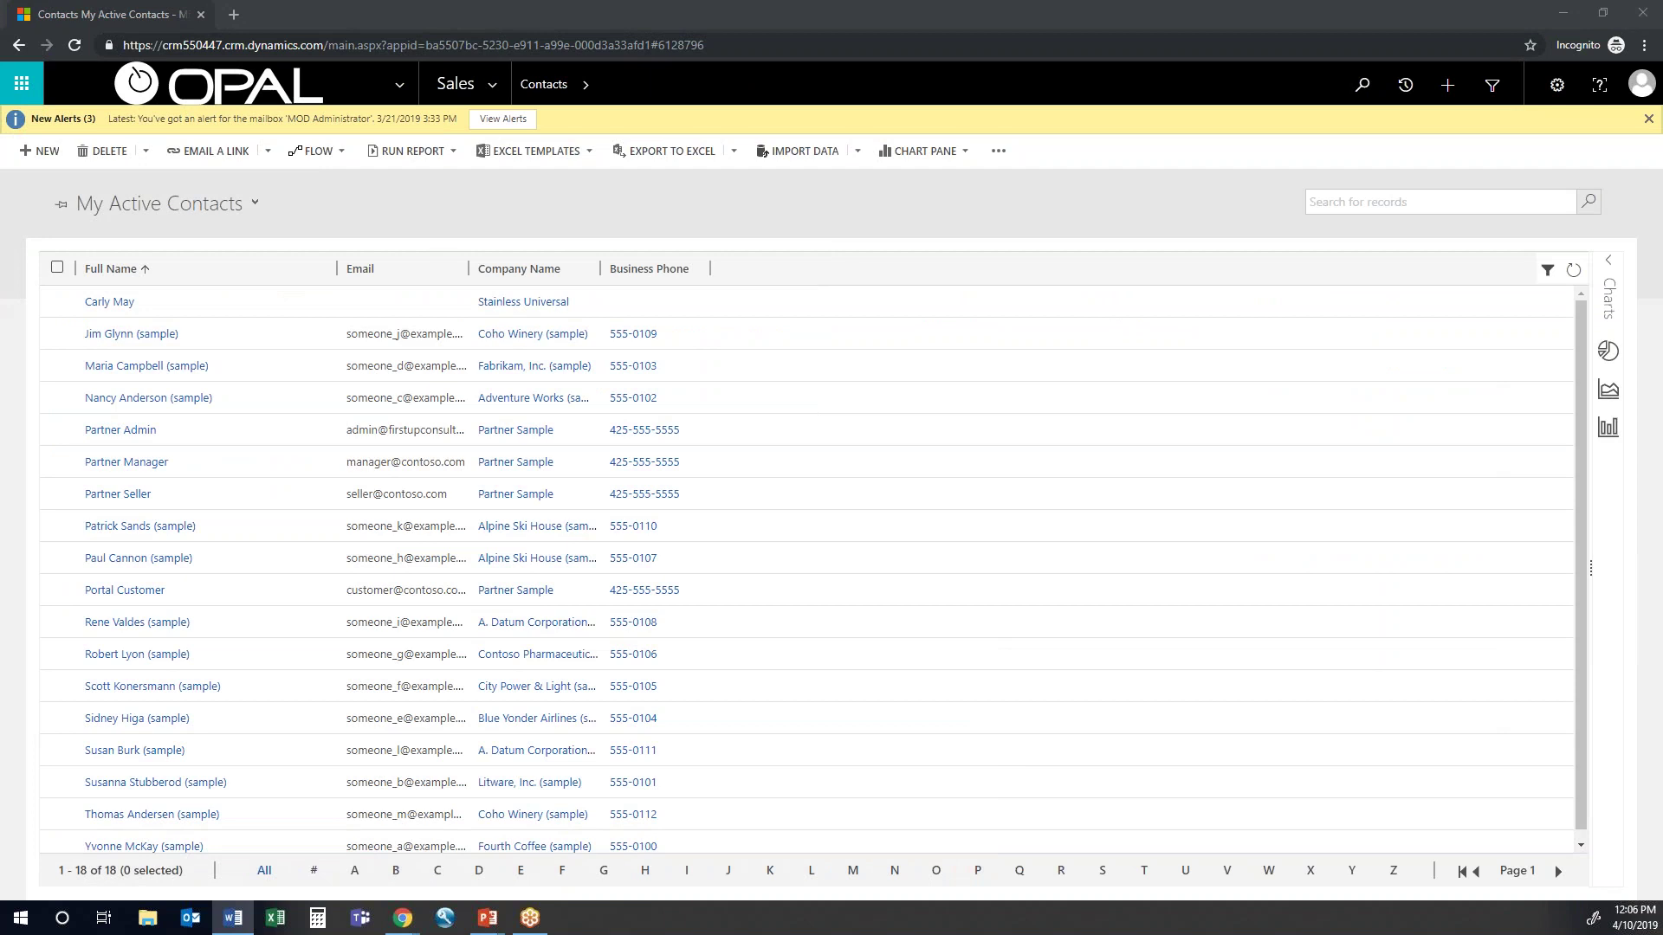
{"action": "left_click", "coordinate": [165, 337]}
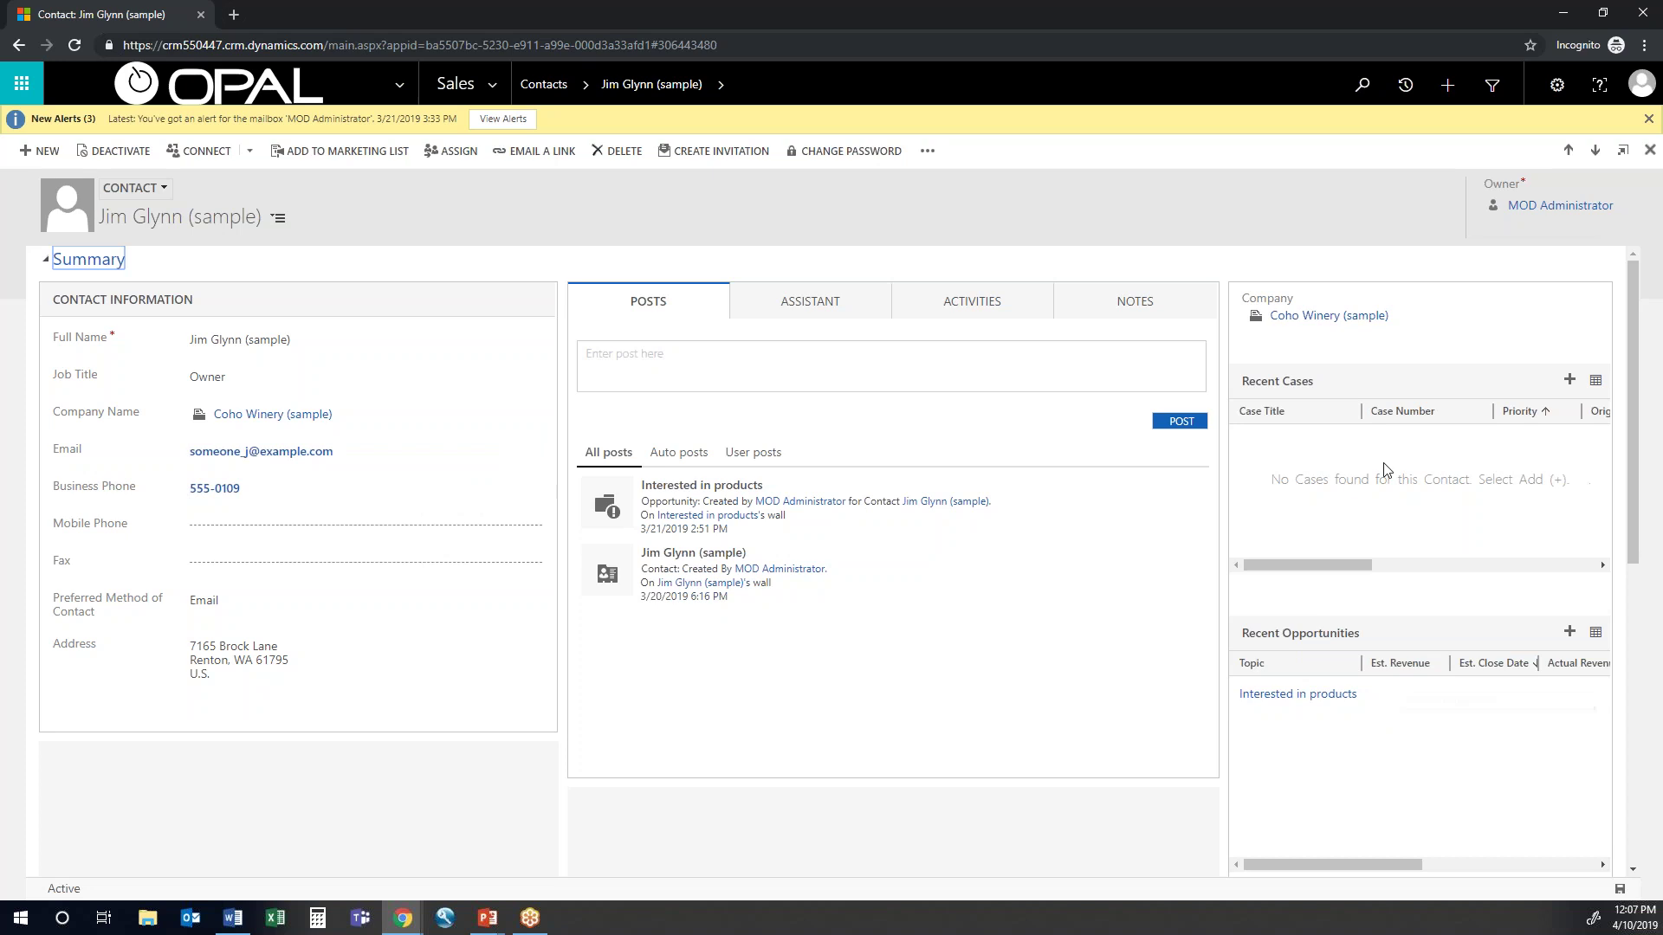
{"action": "key", "text": "alt+Tab"}
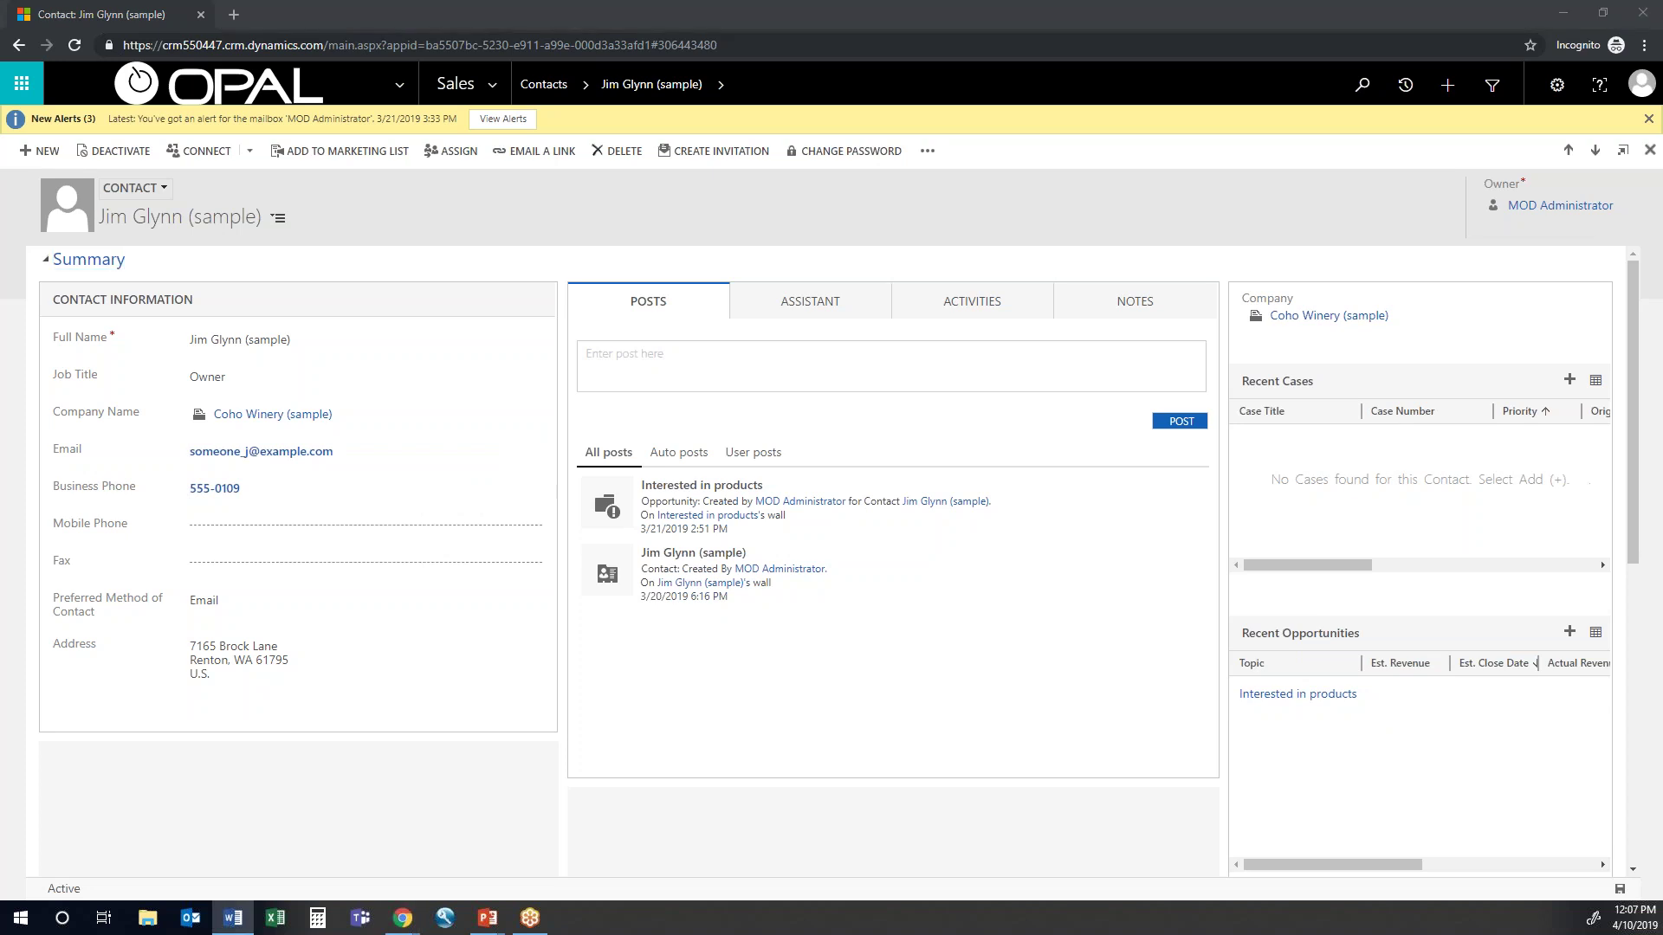
Step: Set the contact's preferred contact method to Any in the contact preferences
{"action": "left_click", "coordinate": [1230, 747]}
{"action": "scroll", "coordinate": [1230, 747], "scroll_direction": "down", "scroll_amount": 7}
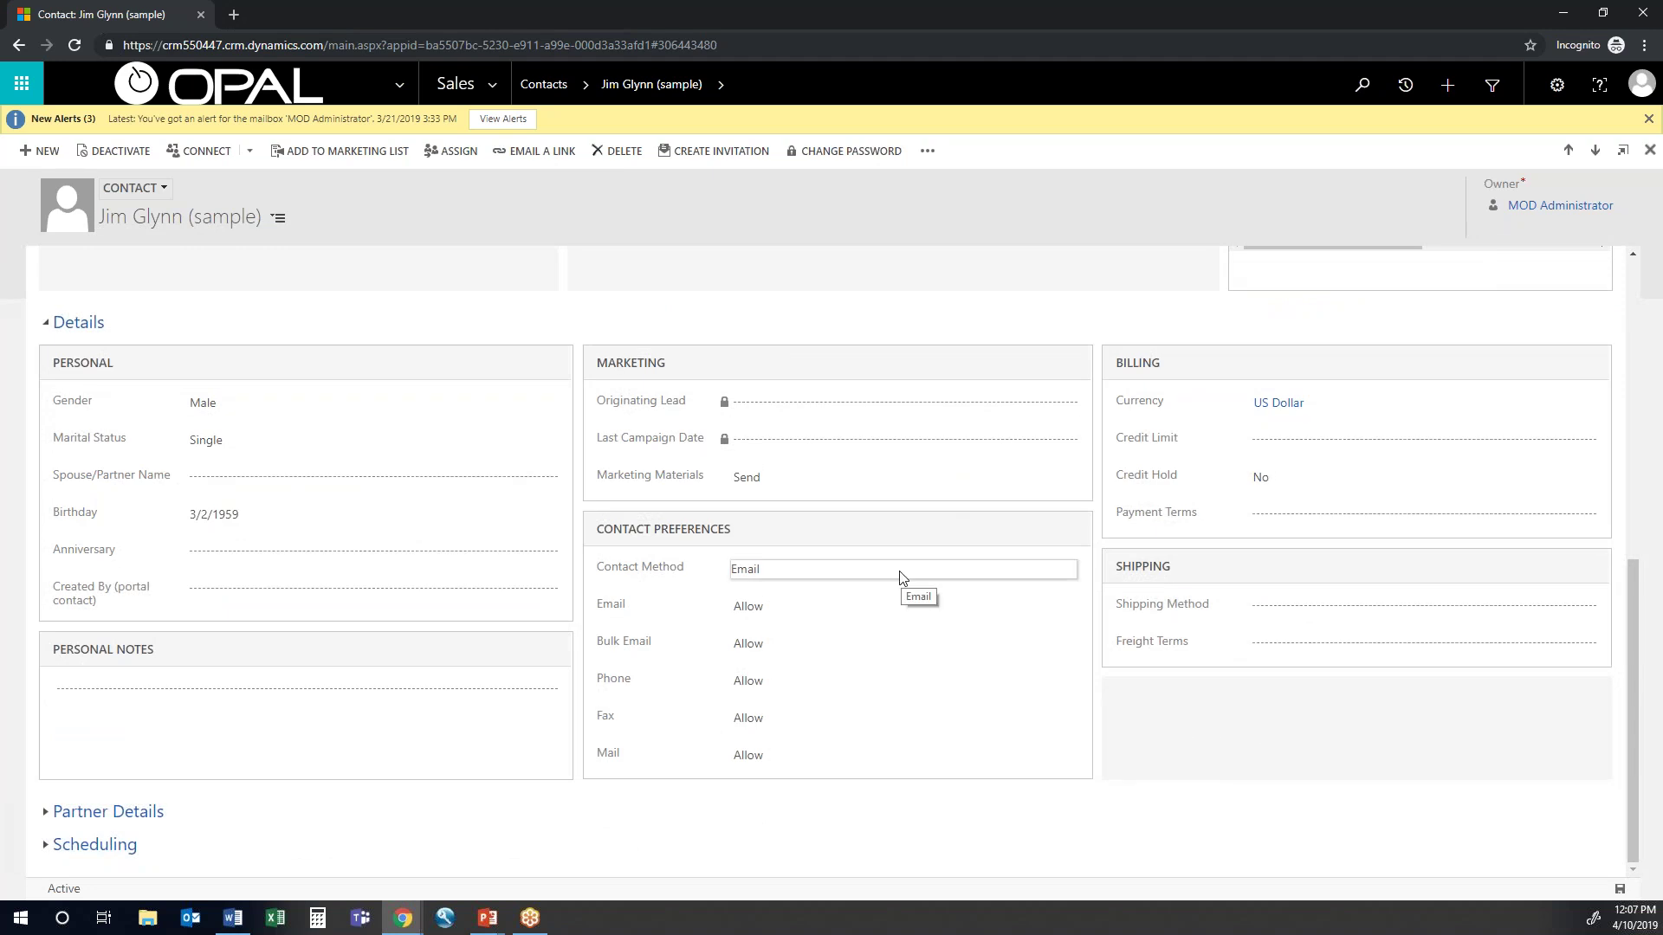
{"action": "left_click", "coordinate": [899, 578]}
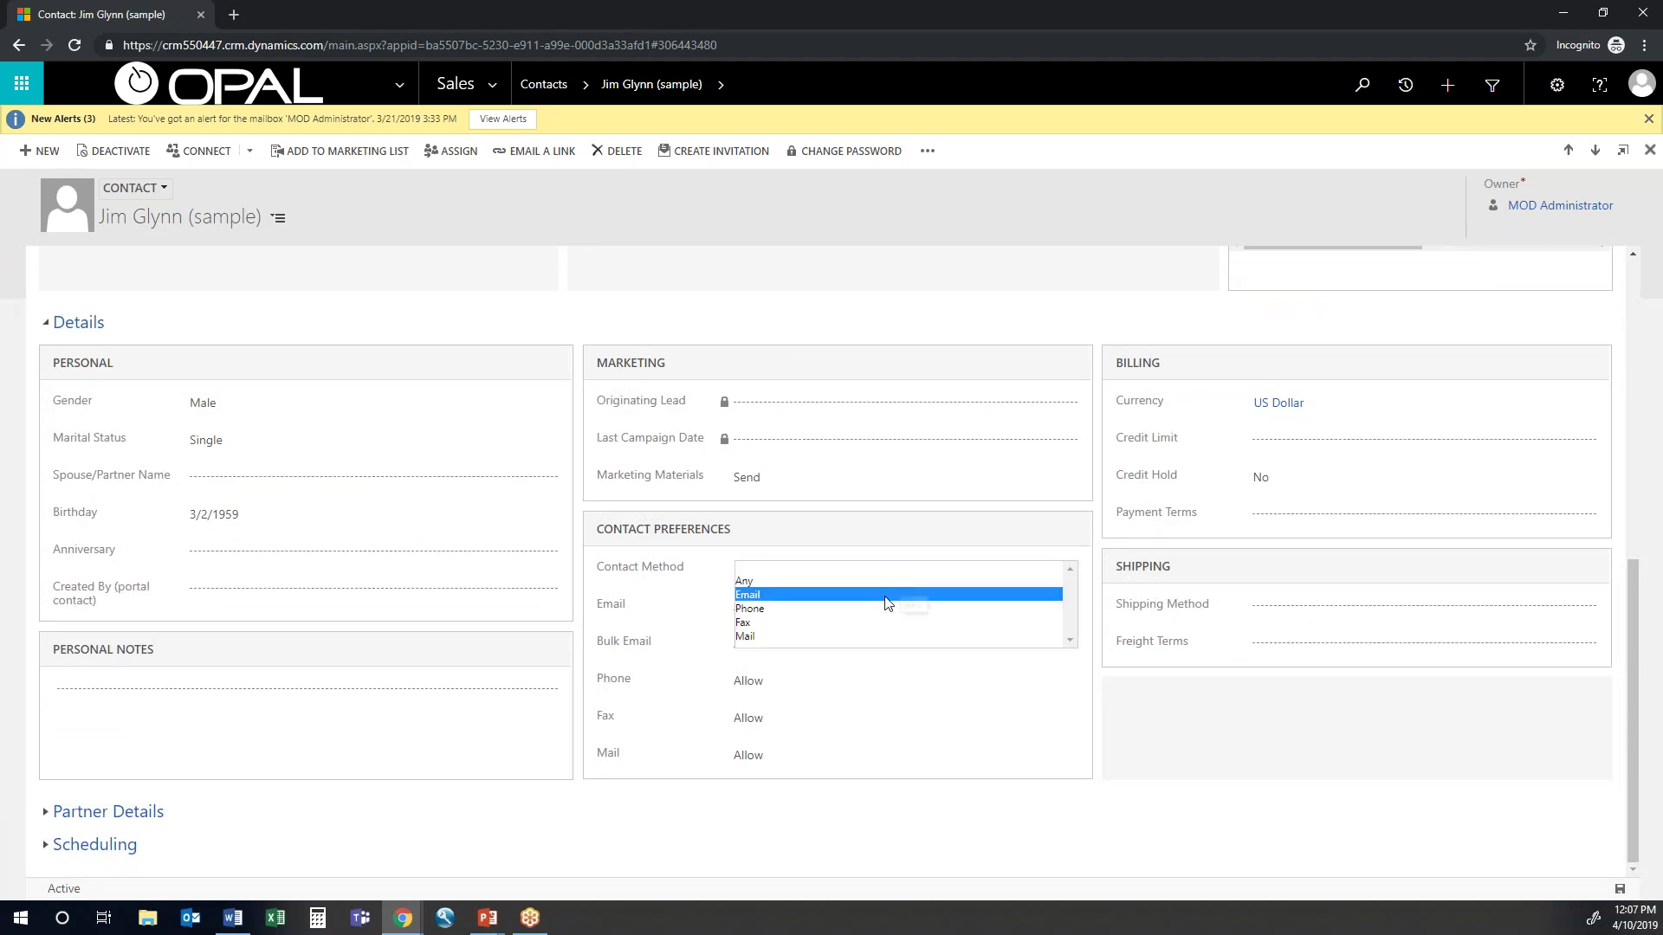
{"action": "left_click", "coordinate": [852, 584]}
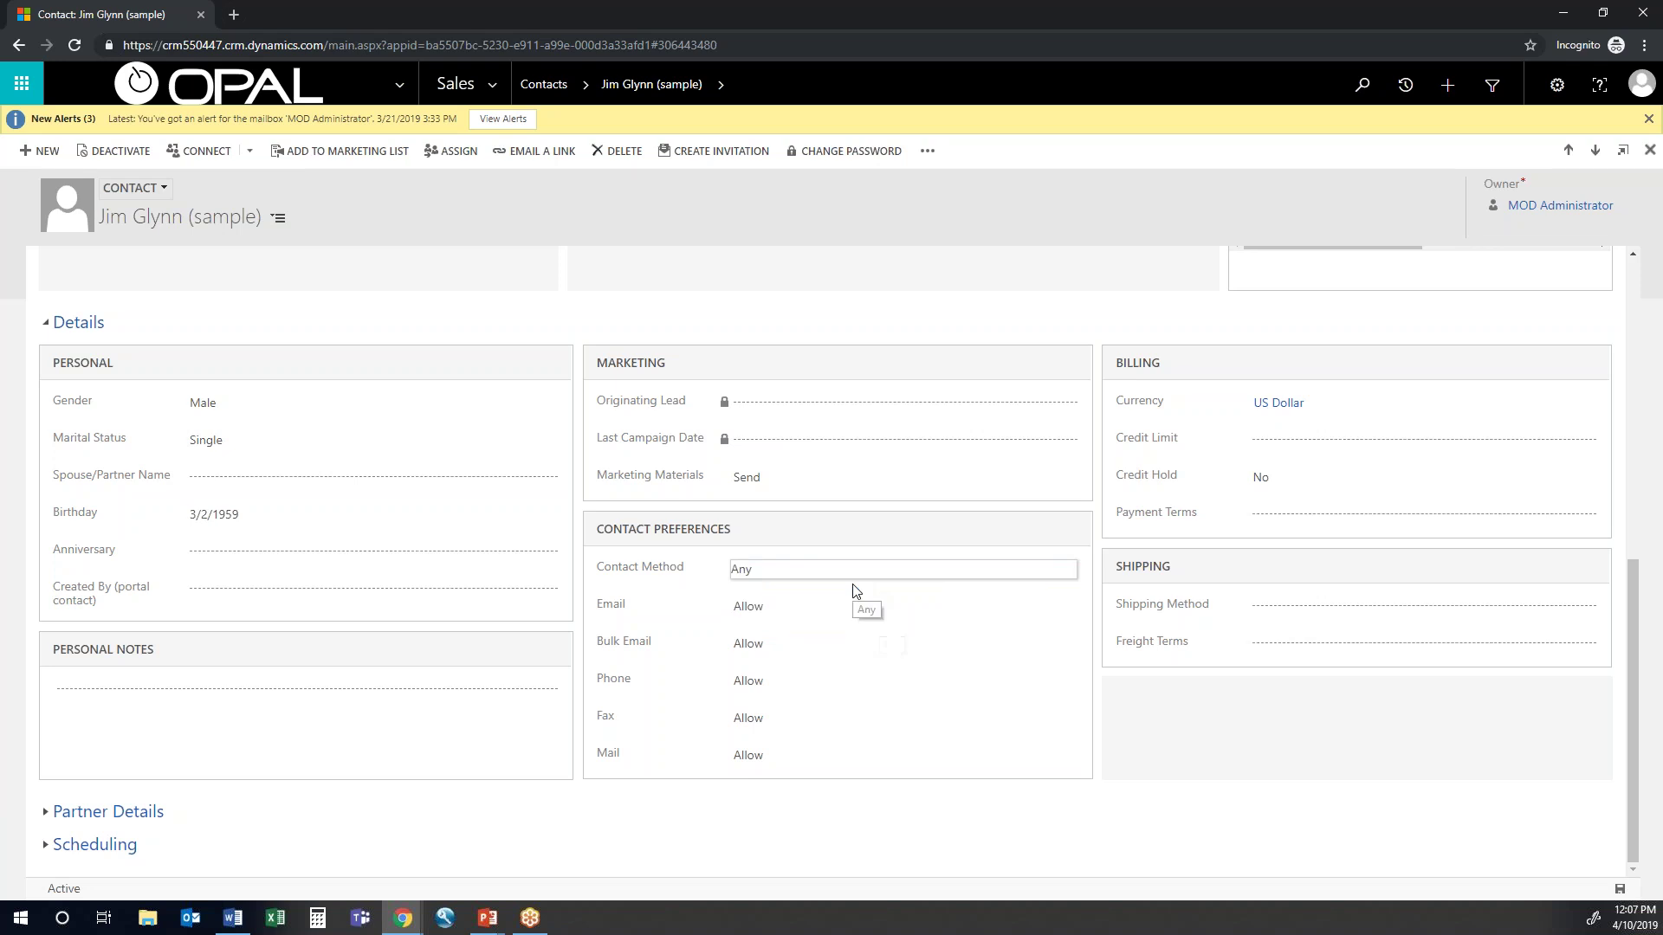
{"action": "scroll", "coordinate": [831, 617], "scroll_direction": "up", "scroll_amount": 10}
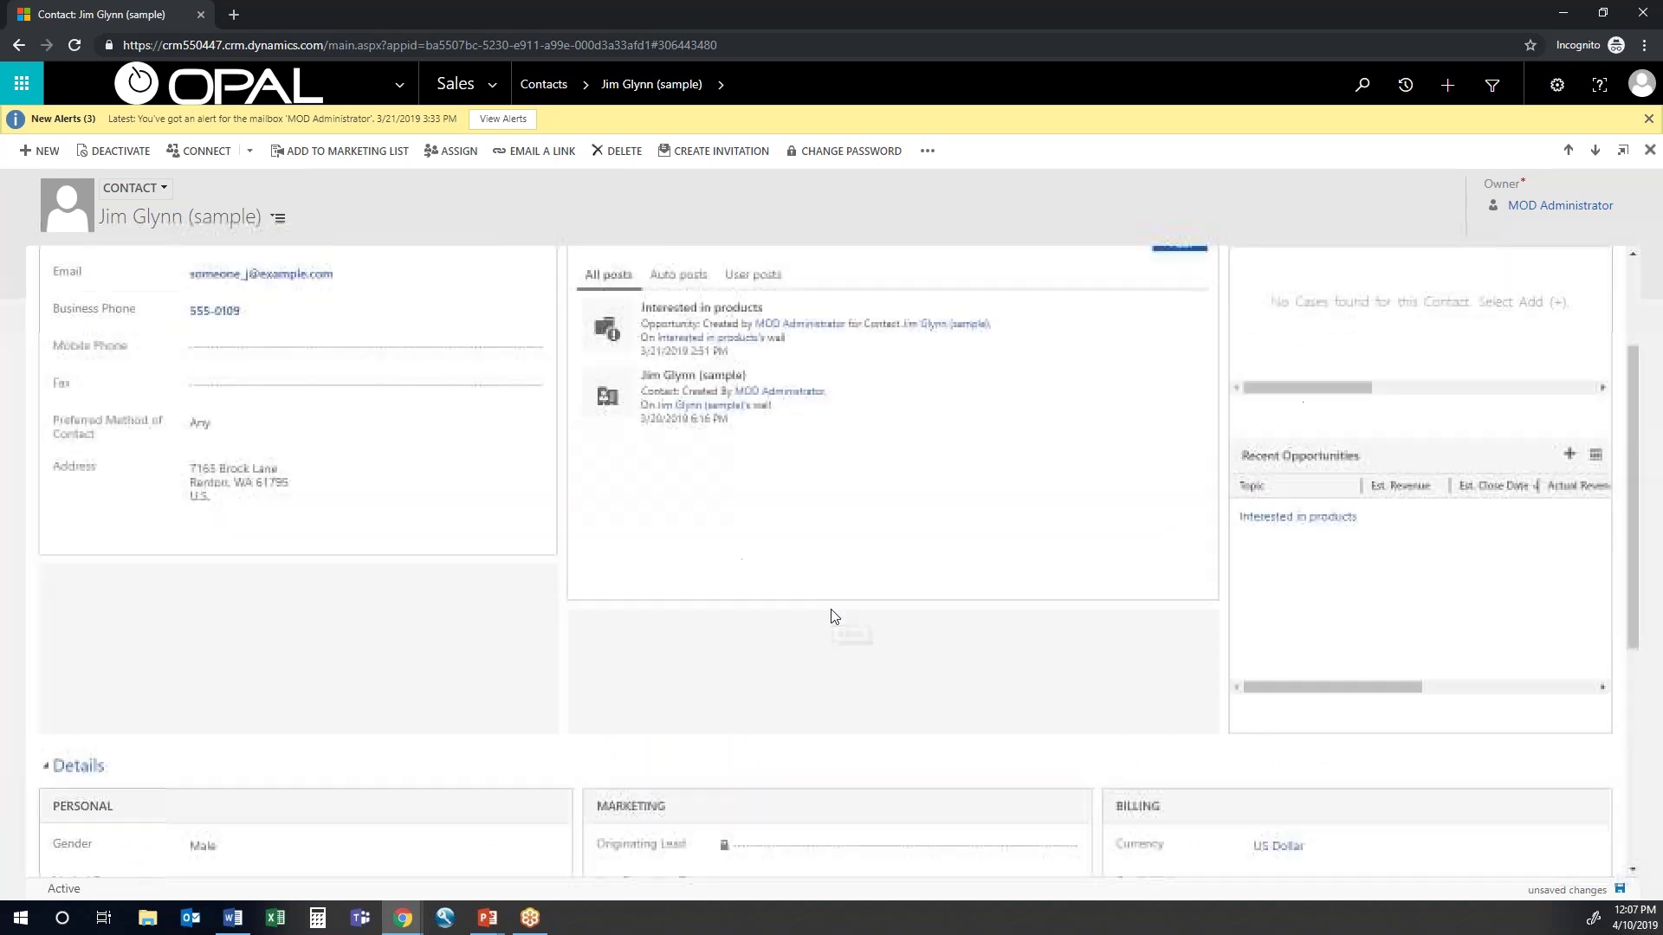
Step: Open the Leads list, view the second lead's record and show its activities
{"action": "left_click", "coordinate": [495, 84]}
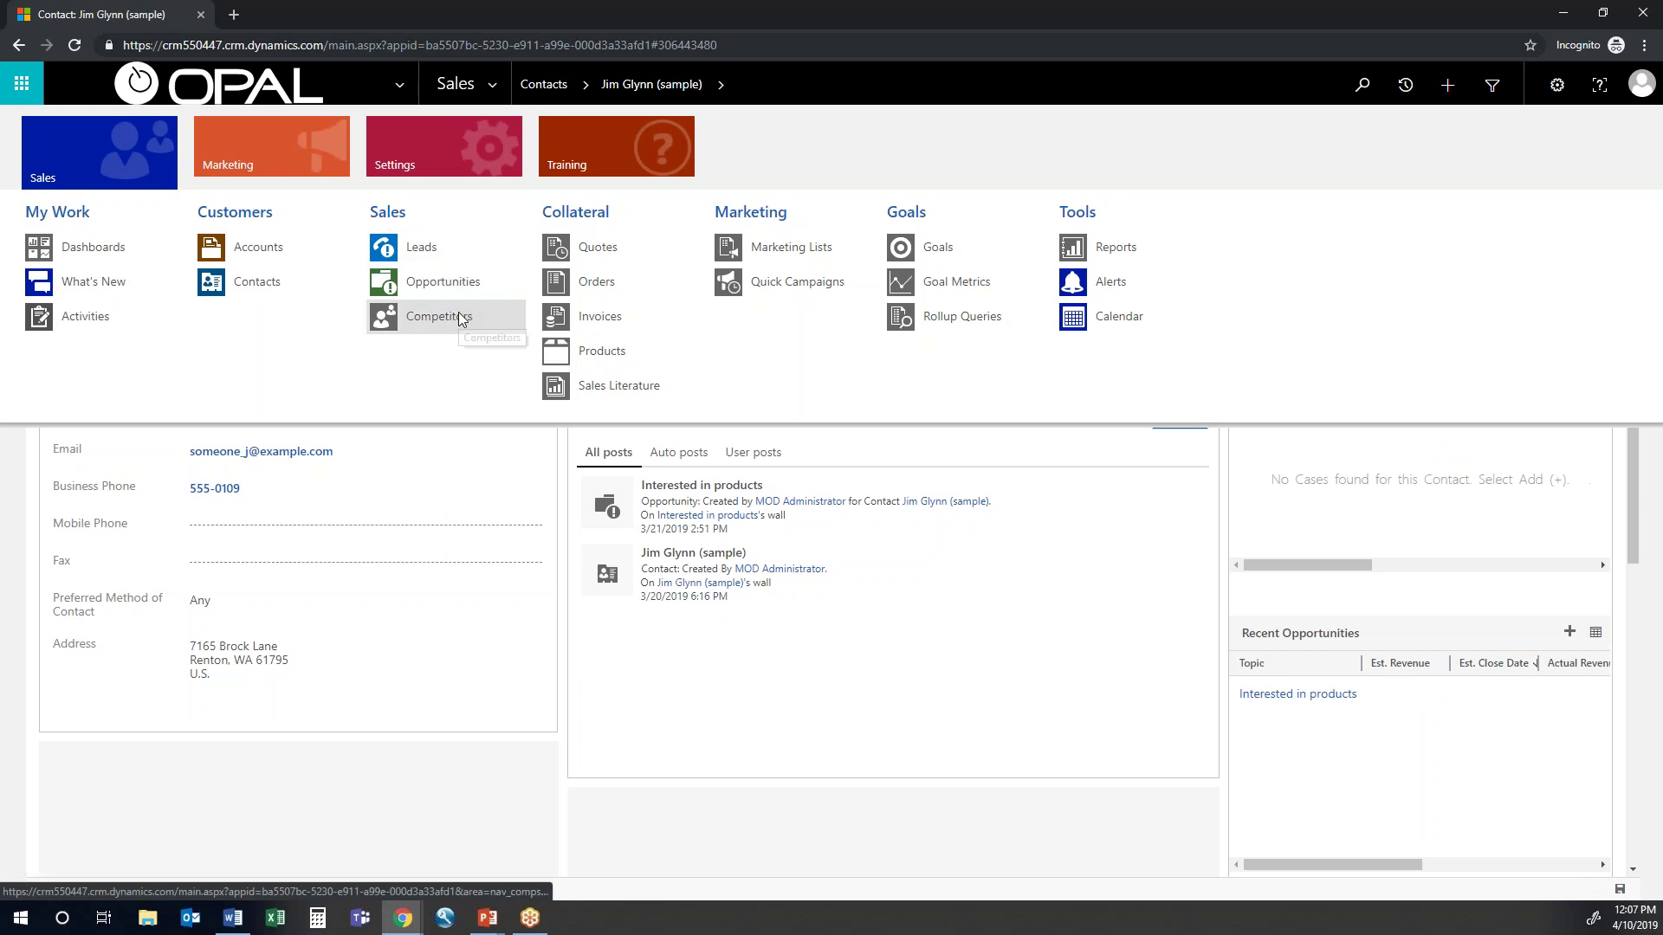
{"action": "left_click", "coordinate": [465, 246]}
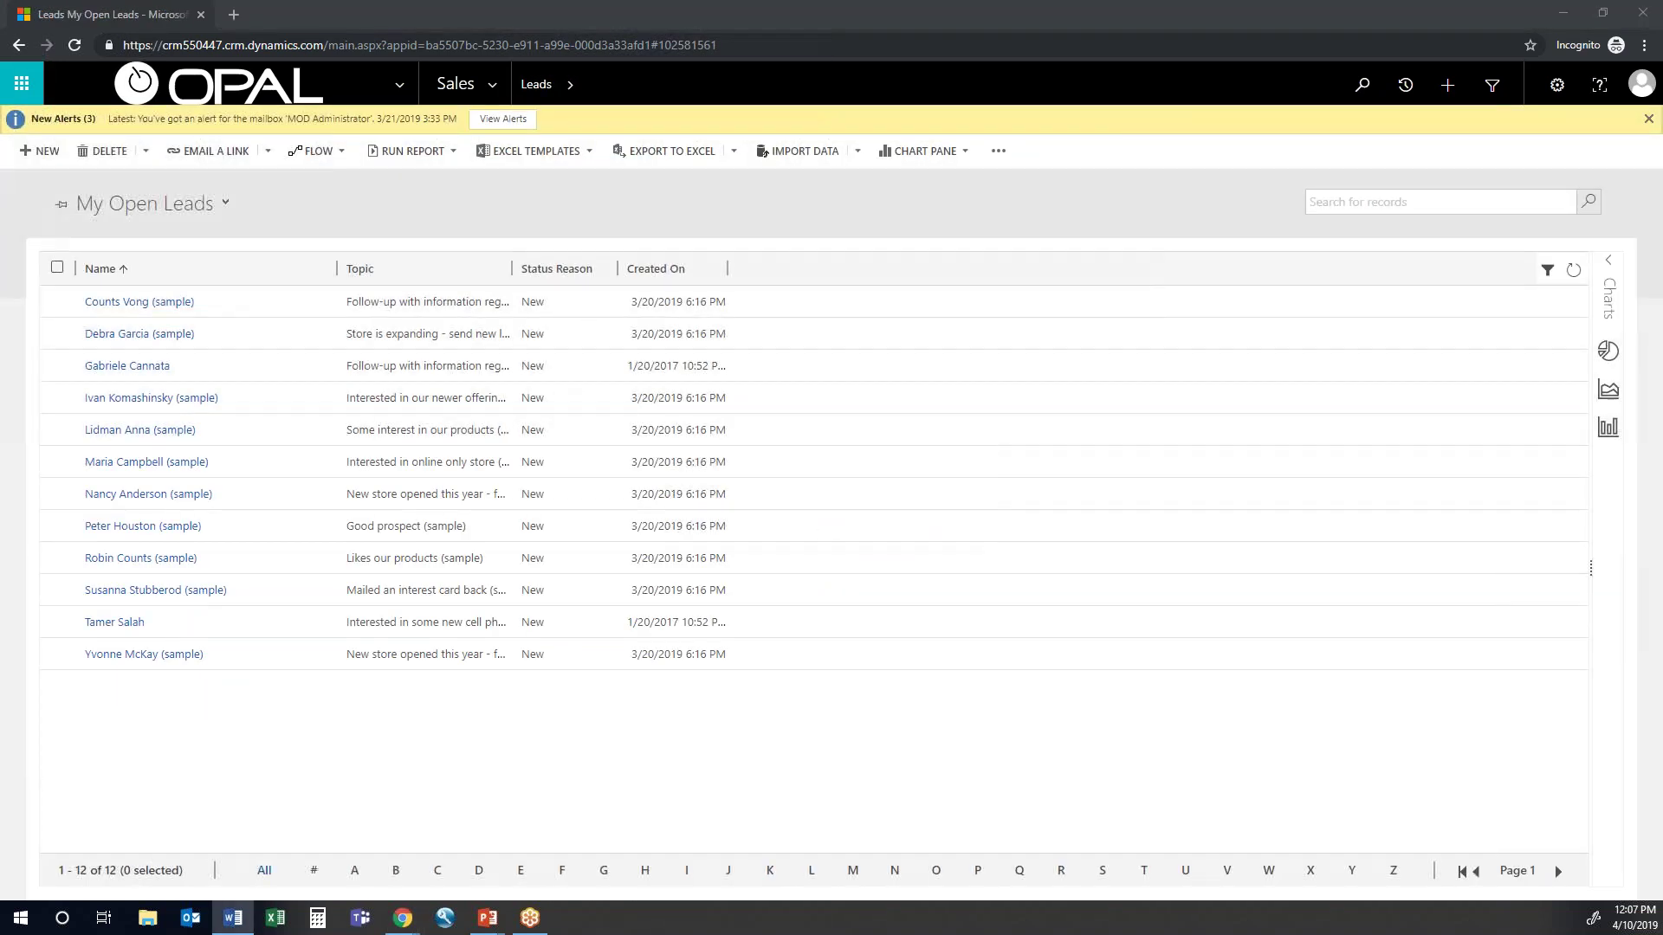
{"action": "left_click", "coordinate": [186, 335]}
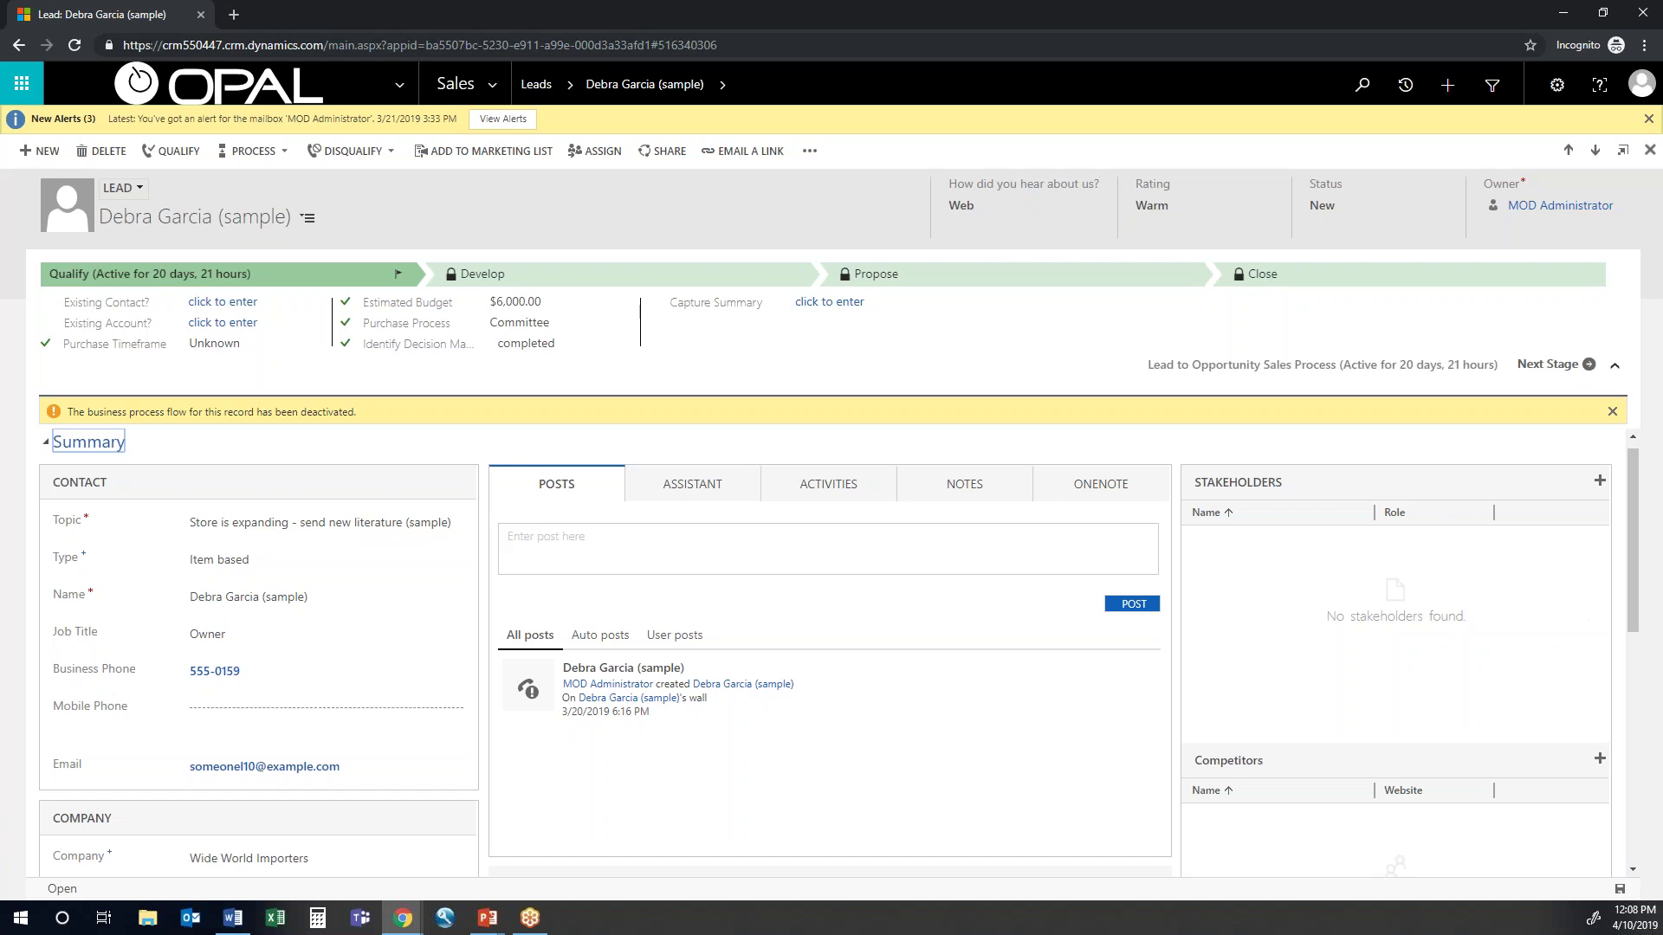
{"action": "left_click", "coordinate": [847, 488]}
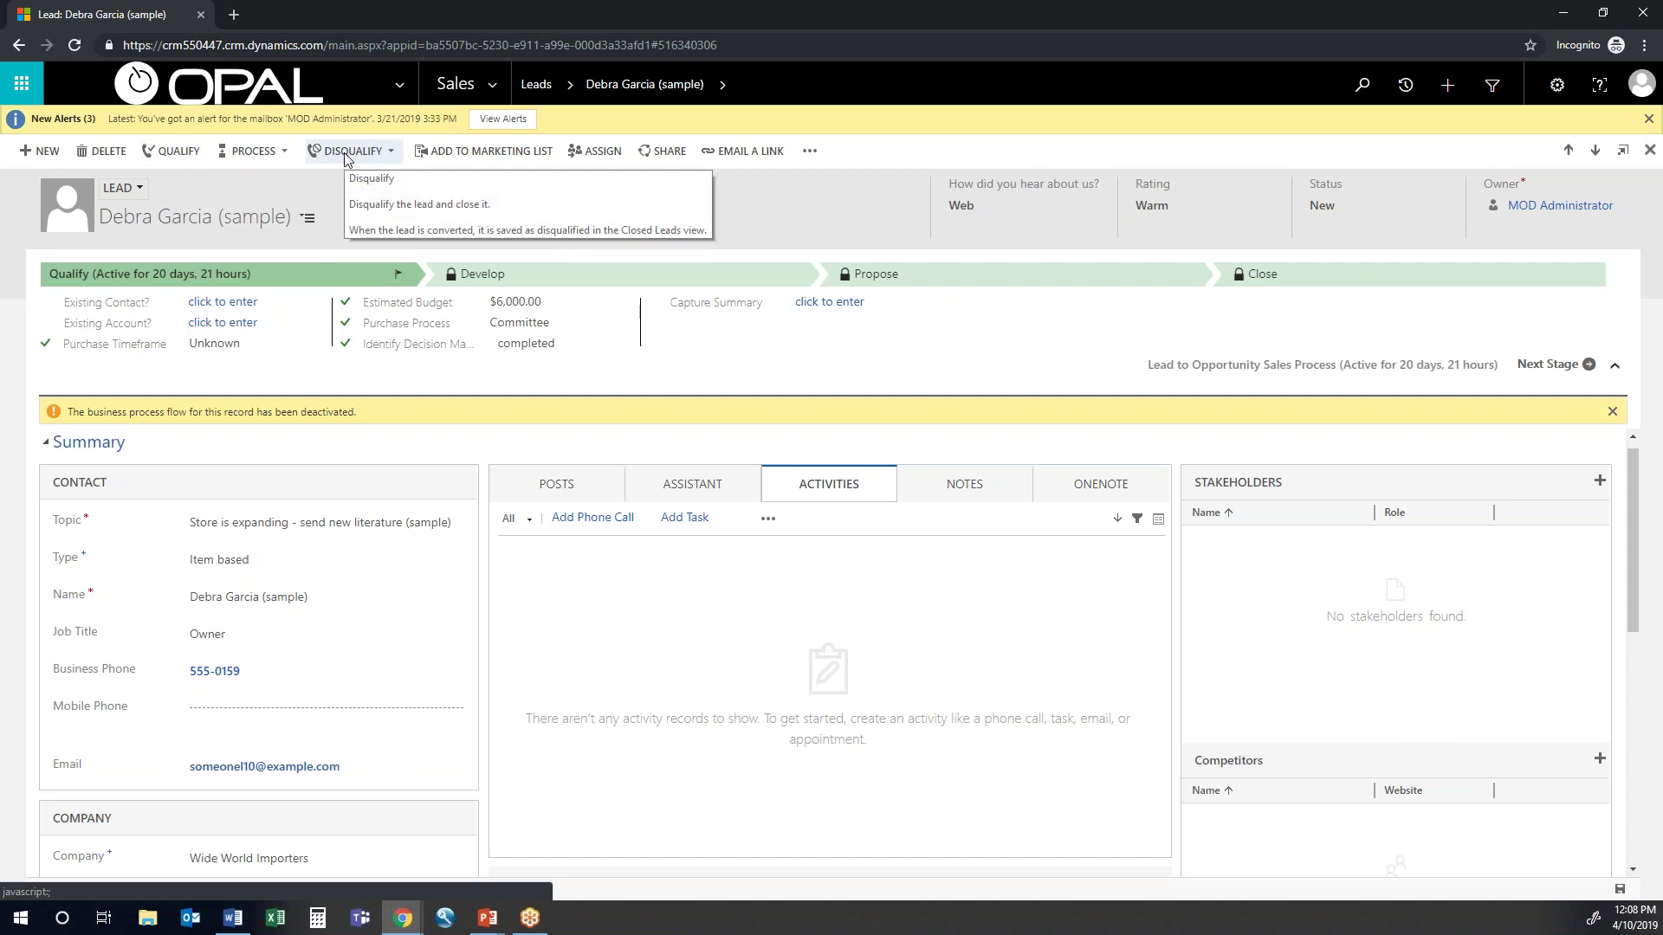
Step: Open the Opportunities list and view the Audio Equipment opportunity
{"action": "left_click", "coordinate": [494, 84]}
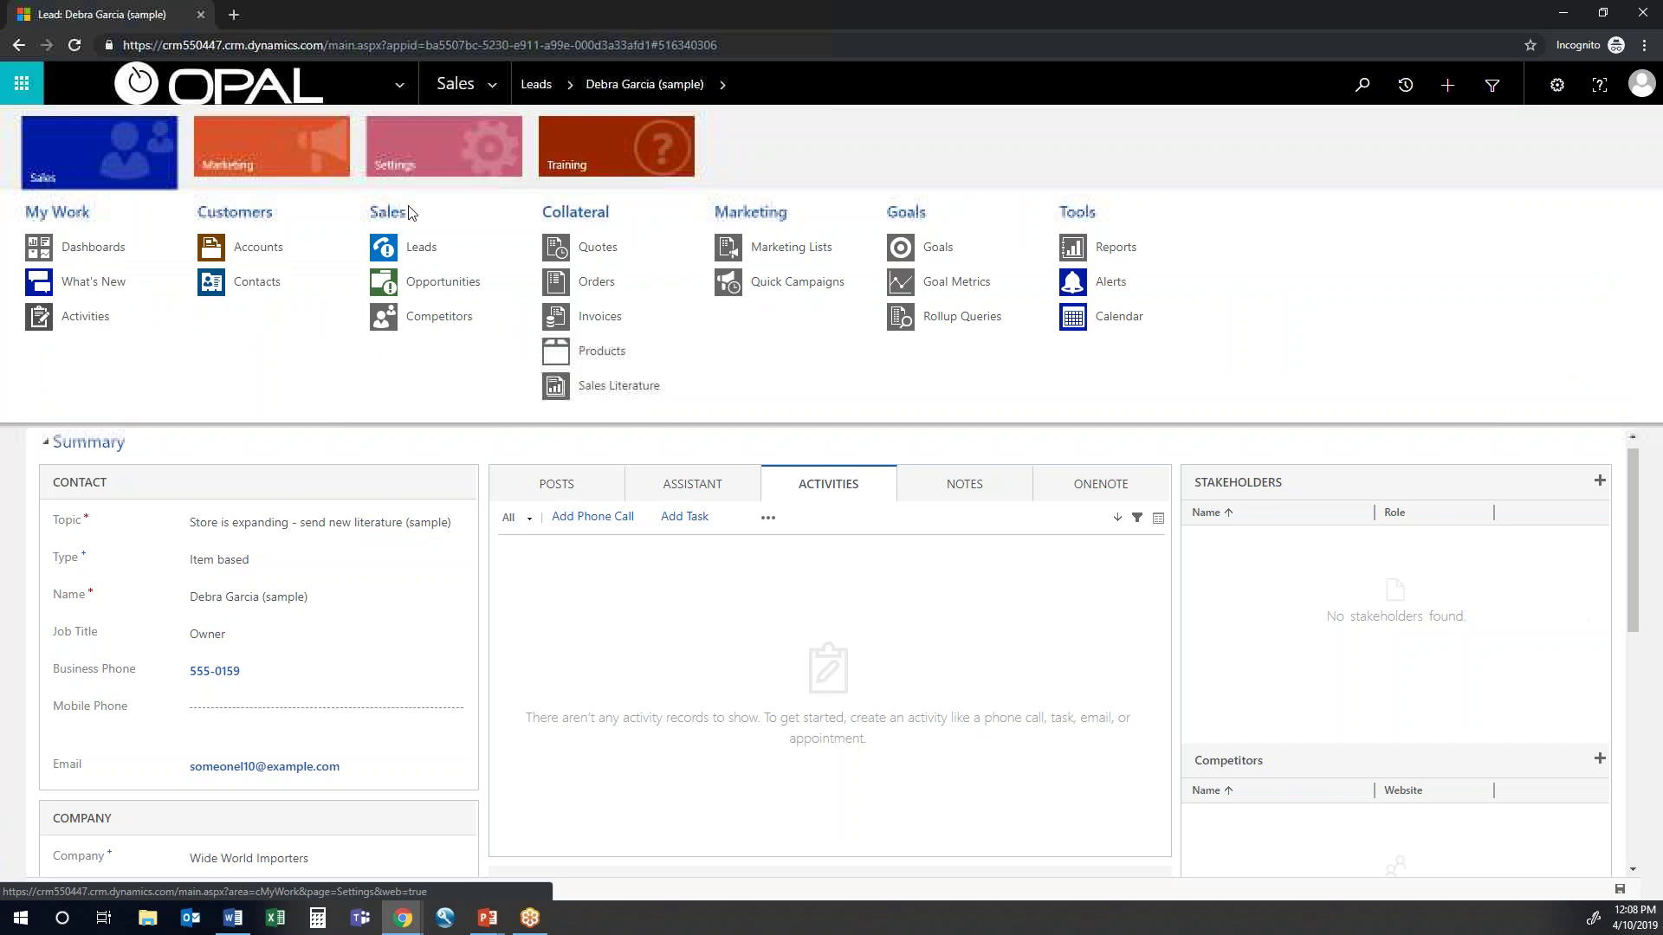
{"action": "left_click", "coordinate": [442, 282]}
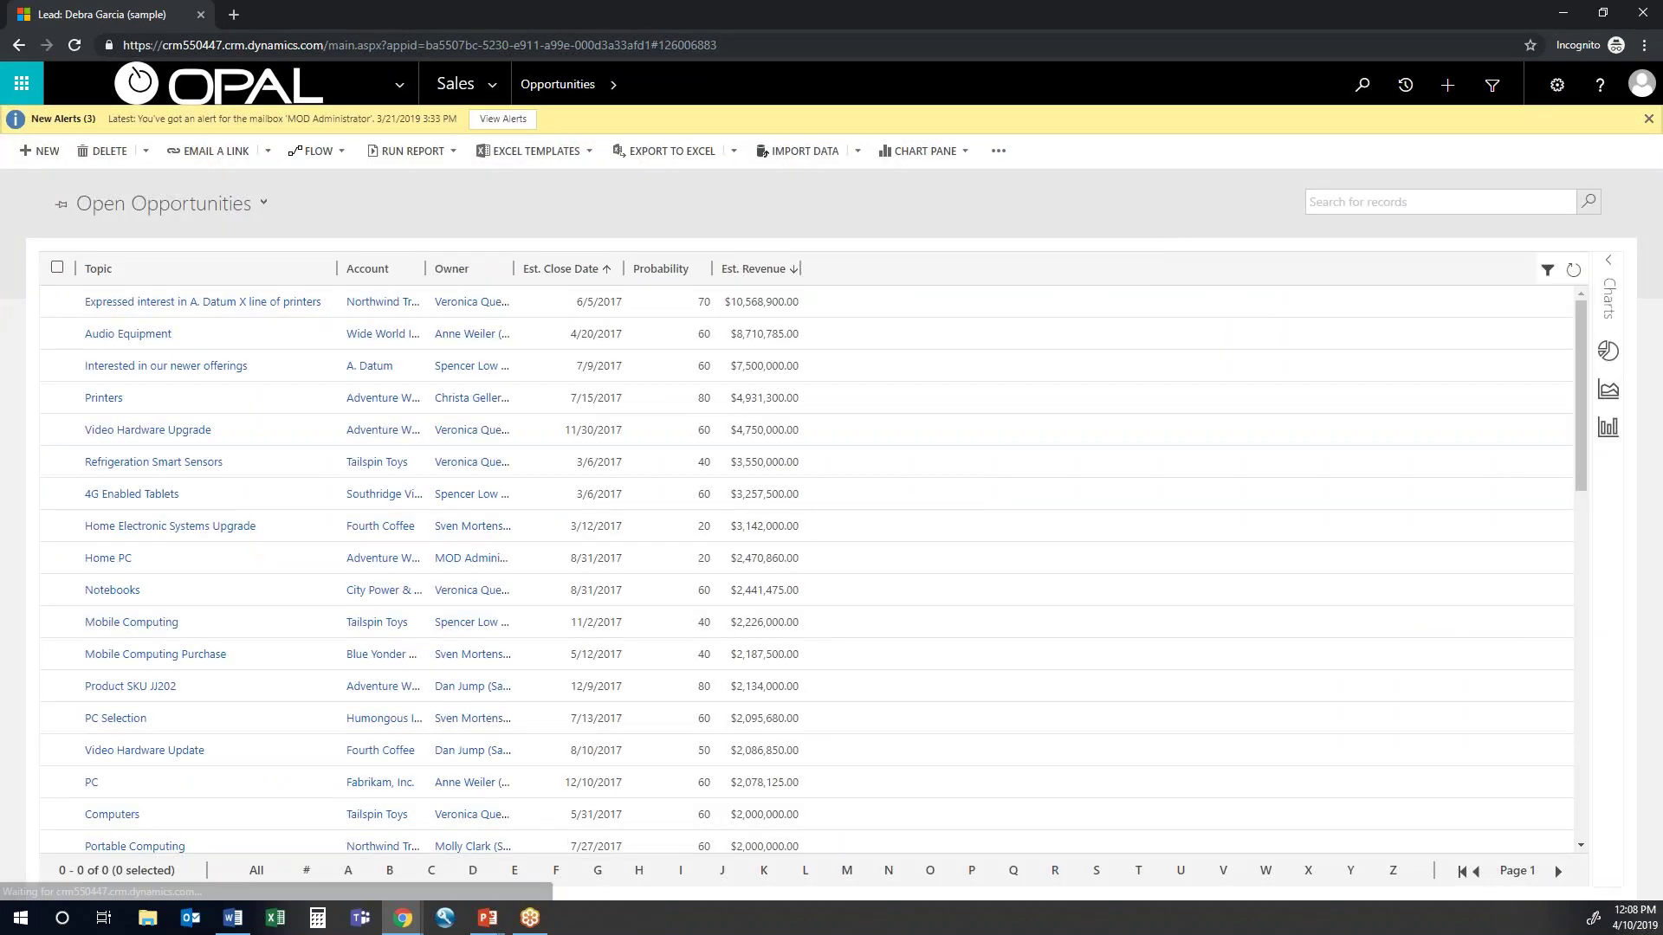
{"action": "left_click", "coordinate": [124, 335]}
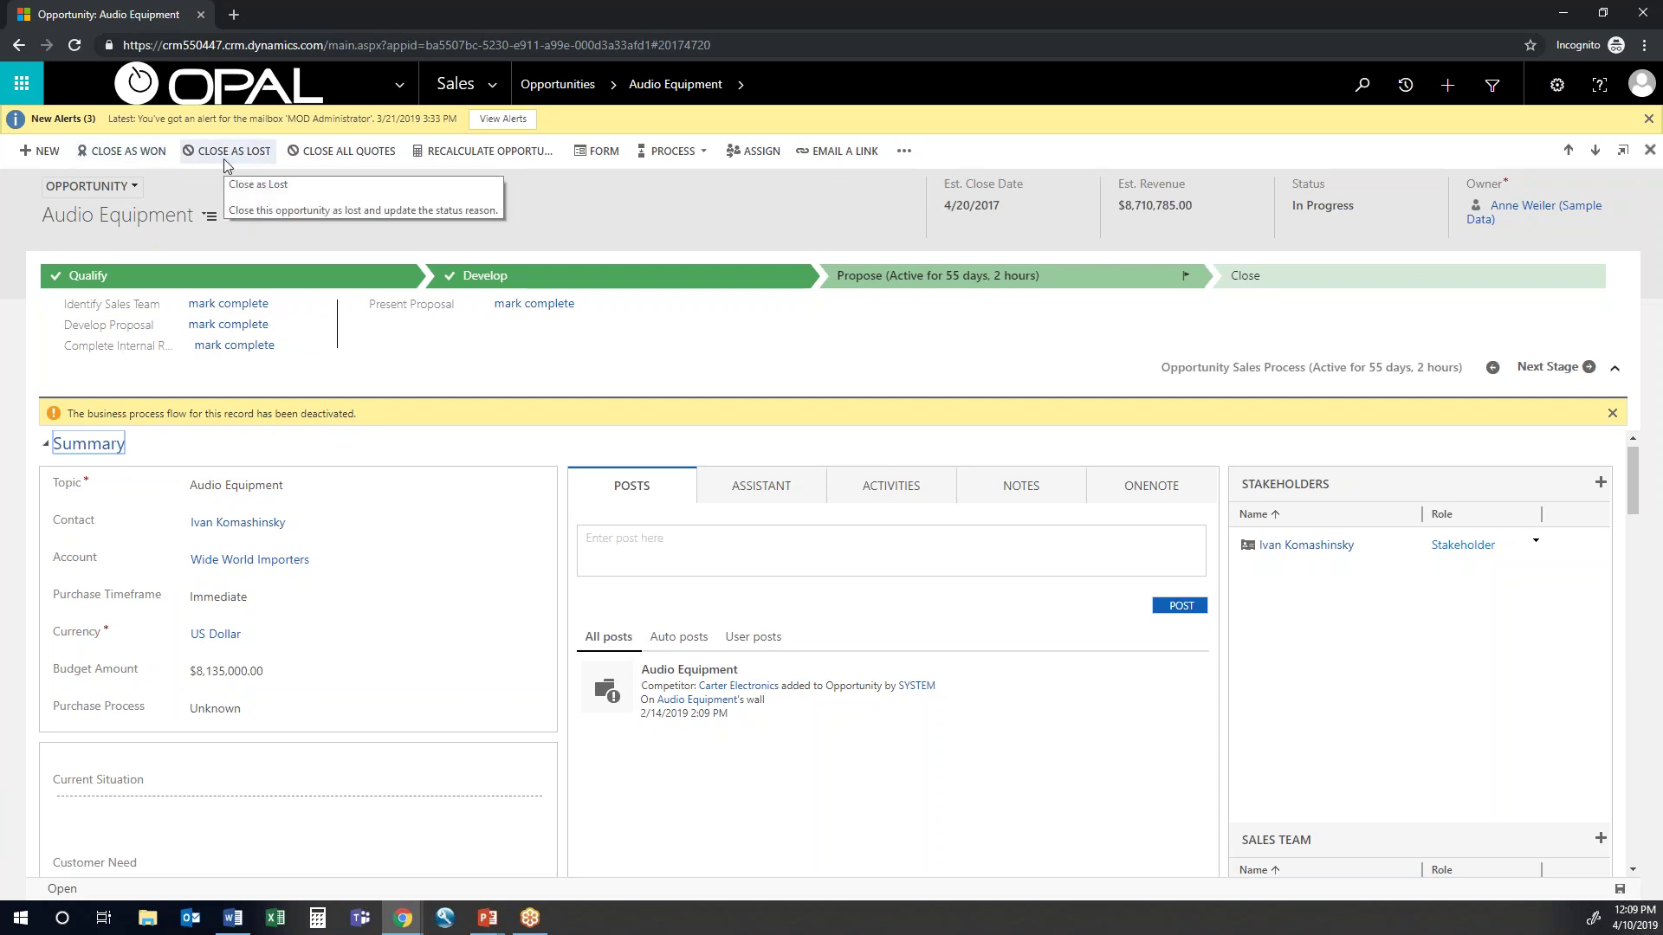
{"action": "left_click", "coordinate": [232, 918]}
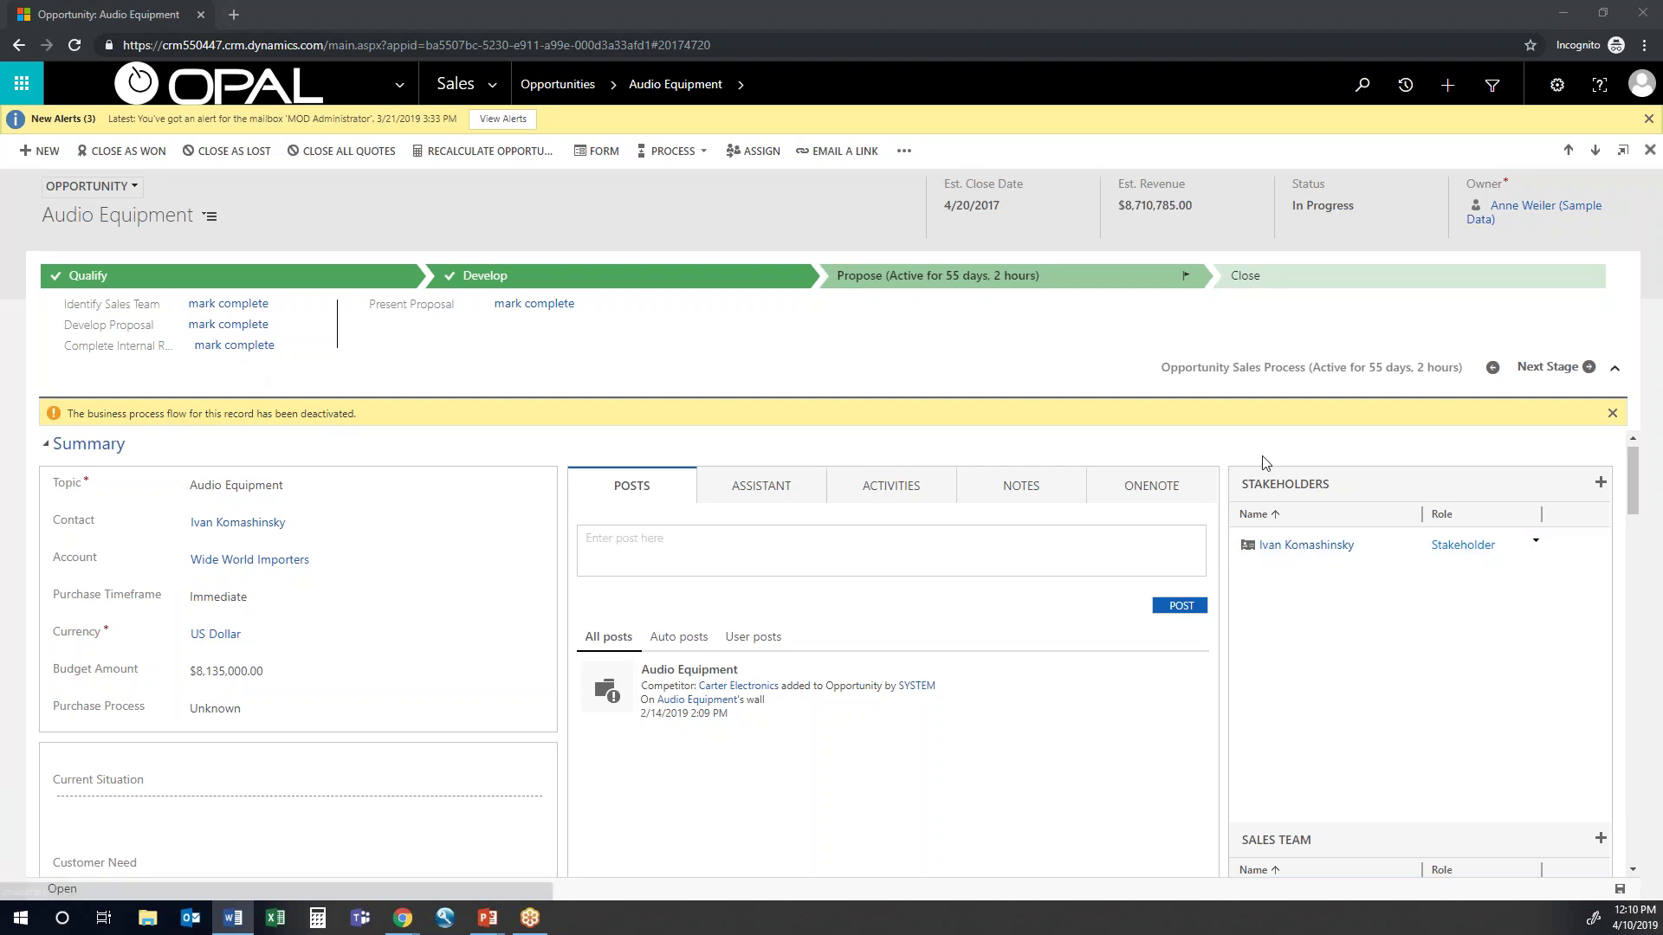
Step: Open the opportunity's competitor Carter Electronics, review its opportunities and notes, and go back to the opportunity
{"action": "scroll", "coordinate": [1263, 462], "scroll_direction": "down", "scroll_amount": 8}
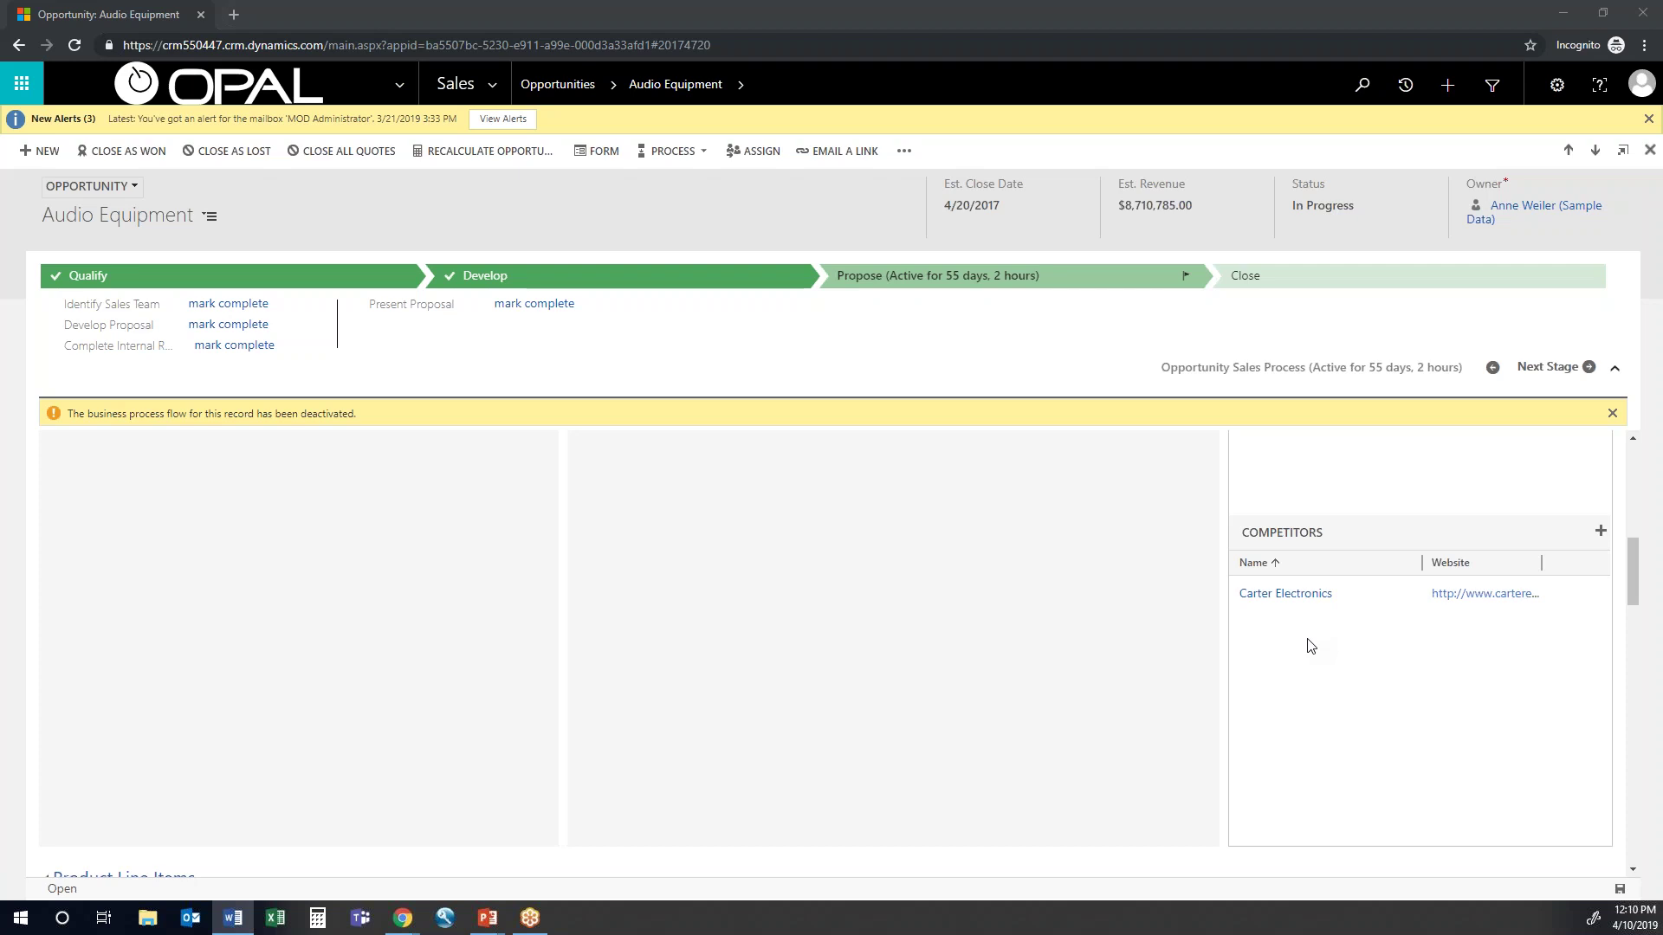
{"action": "left_click", "coordinate": [1304, 594]}
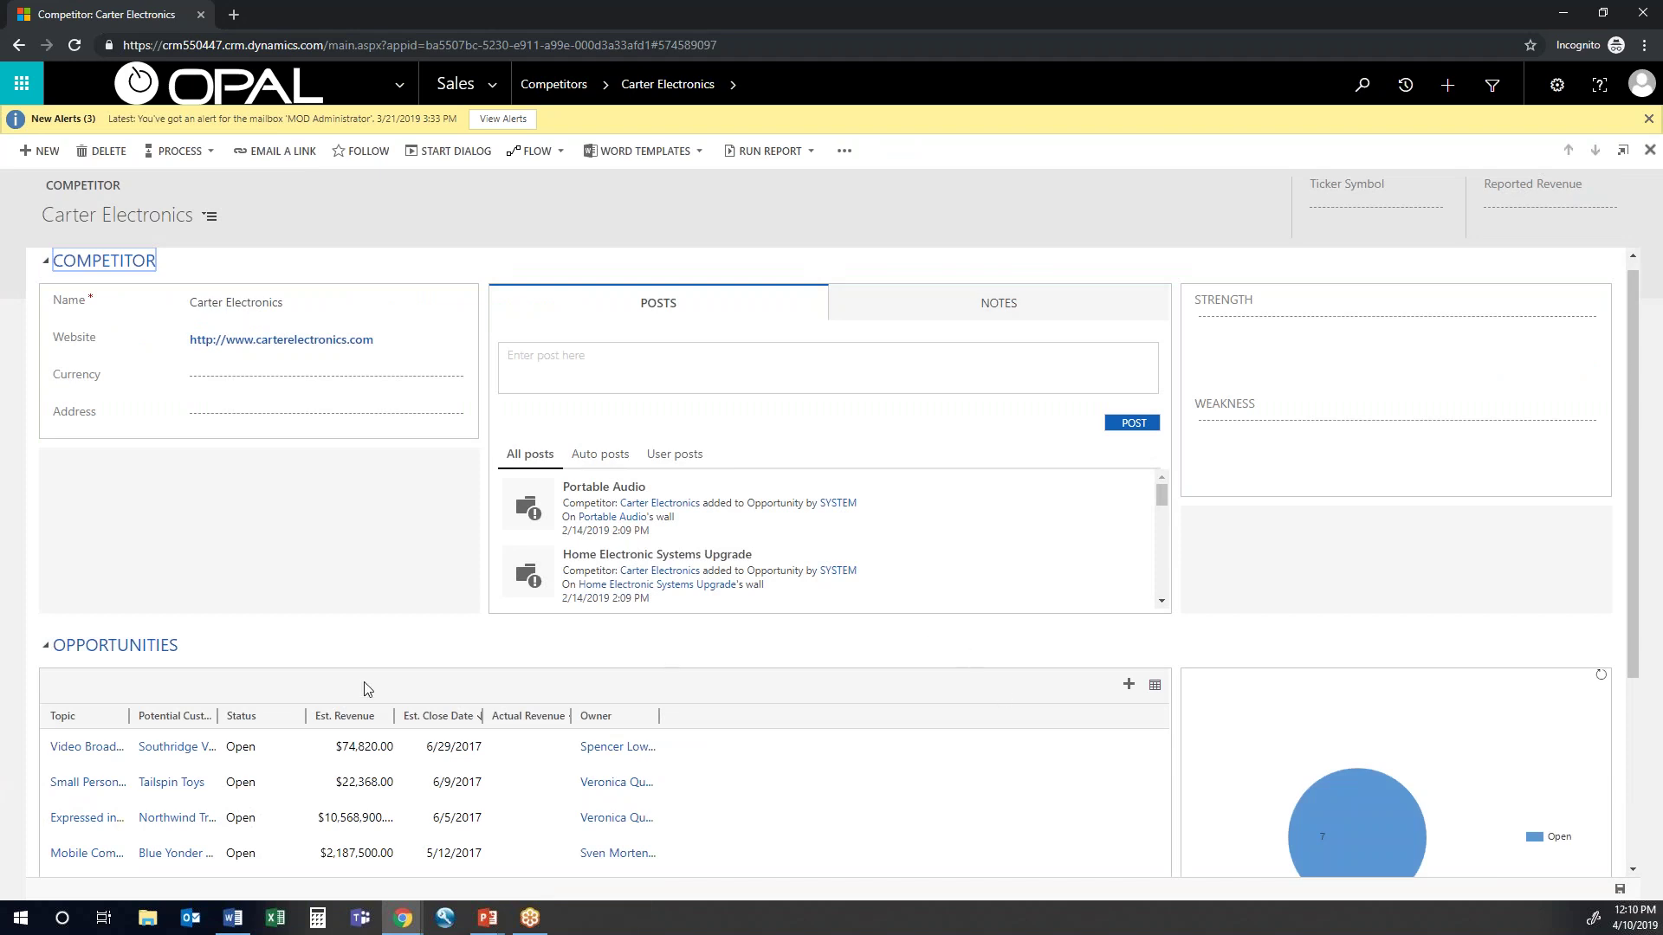
{"action": "scroll", "coordinate": [331, 689], "scroll_direction": "down", "scroll_amount": 1}
{"action": "scroll", "coordinate": [165, 667], "scroll_direction": "down", "scroll_amount": 1}
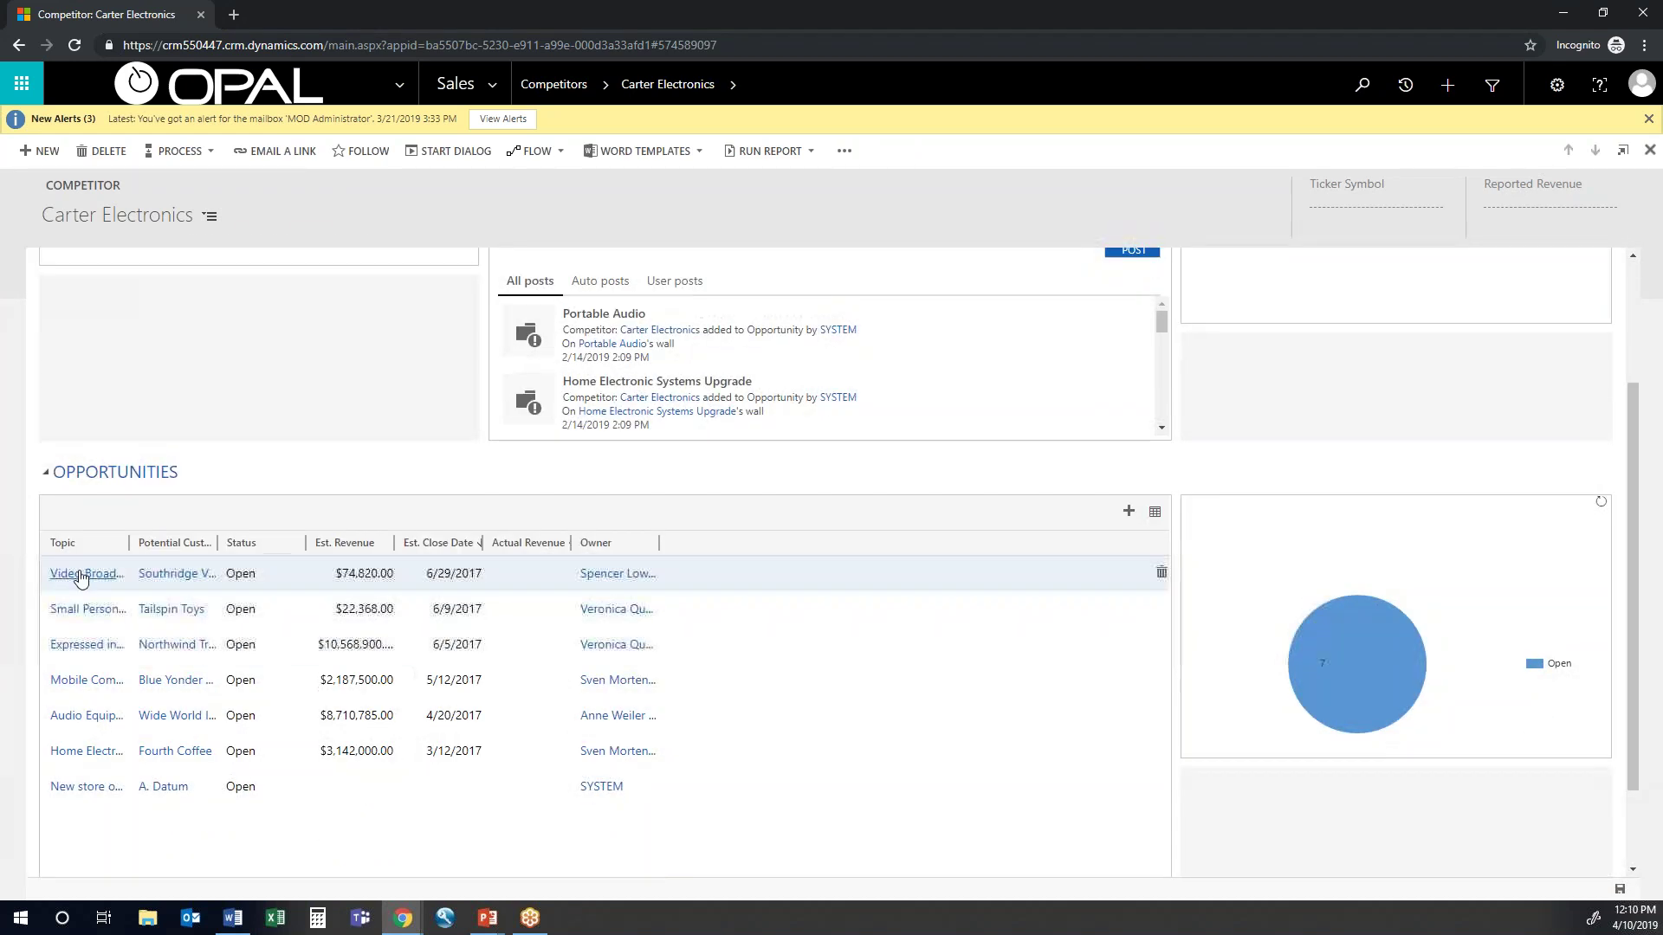
{"action": "scroll", "coordinate": [165, 788], "scroll_direction": "up", "scroll_amount": 2}
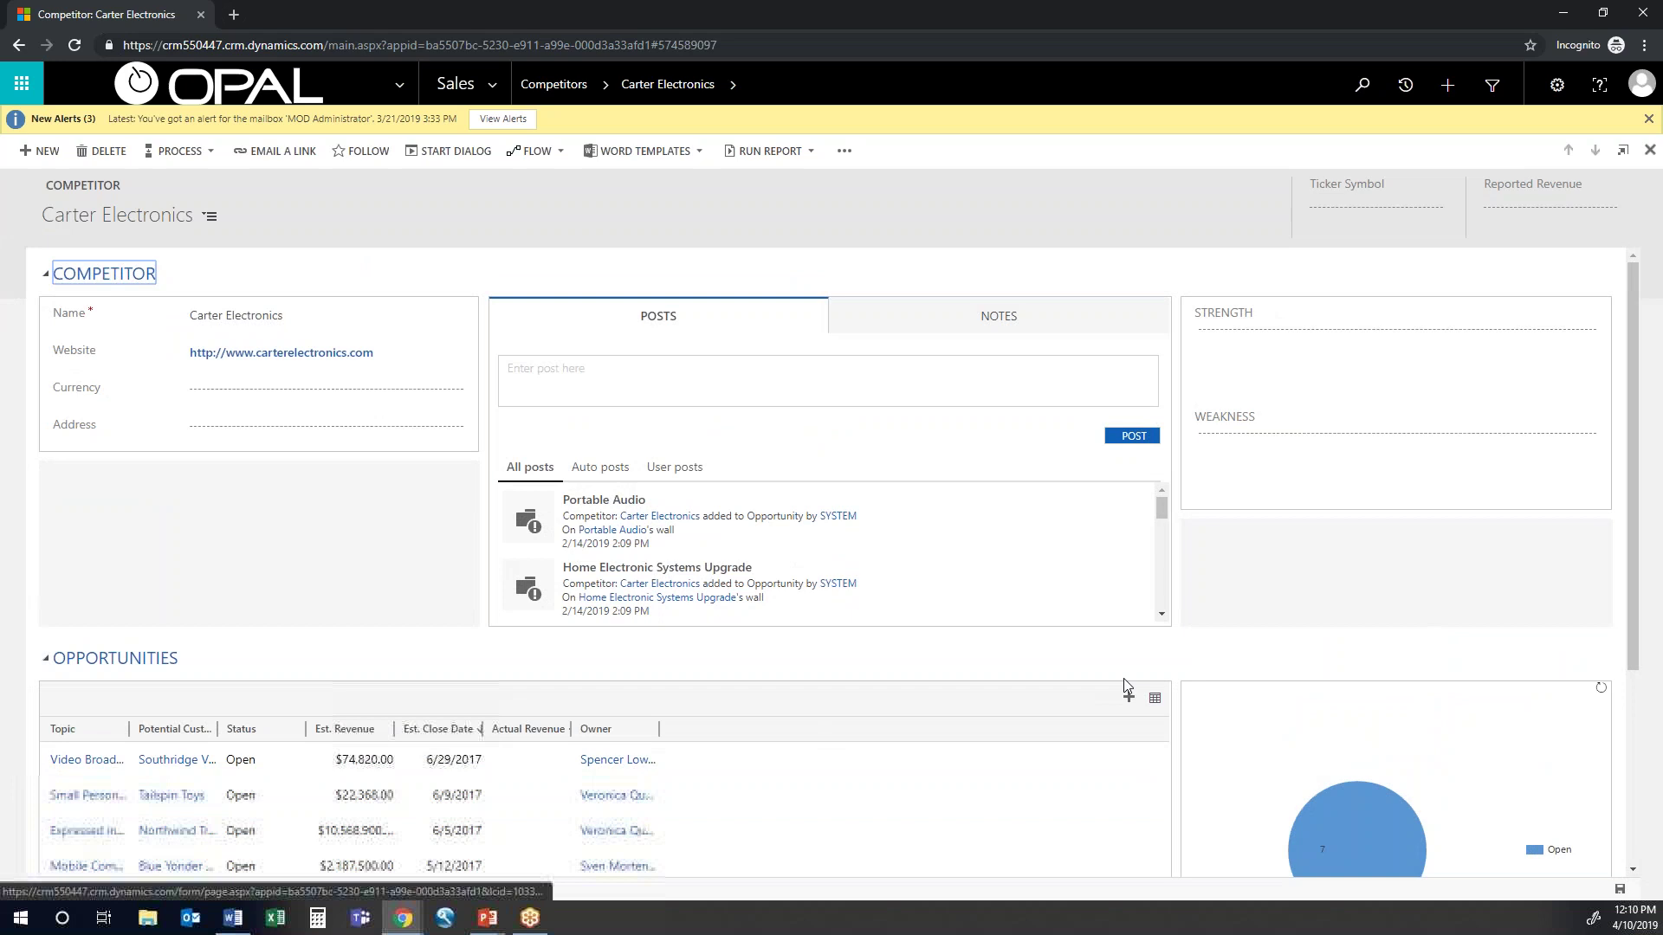
{"action": "left_click", "coordinate": [996, 321]}
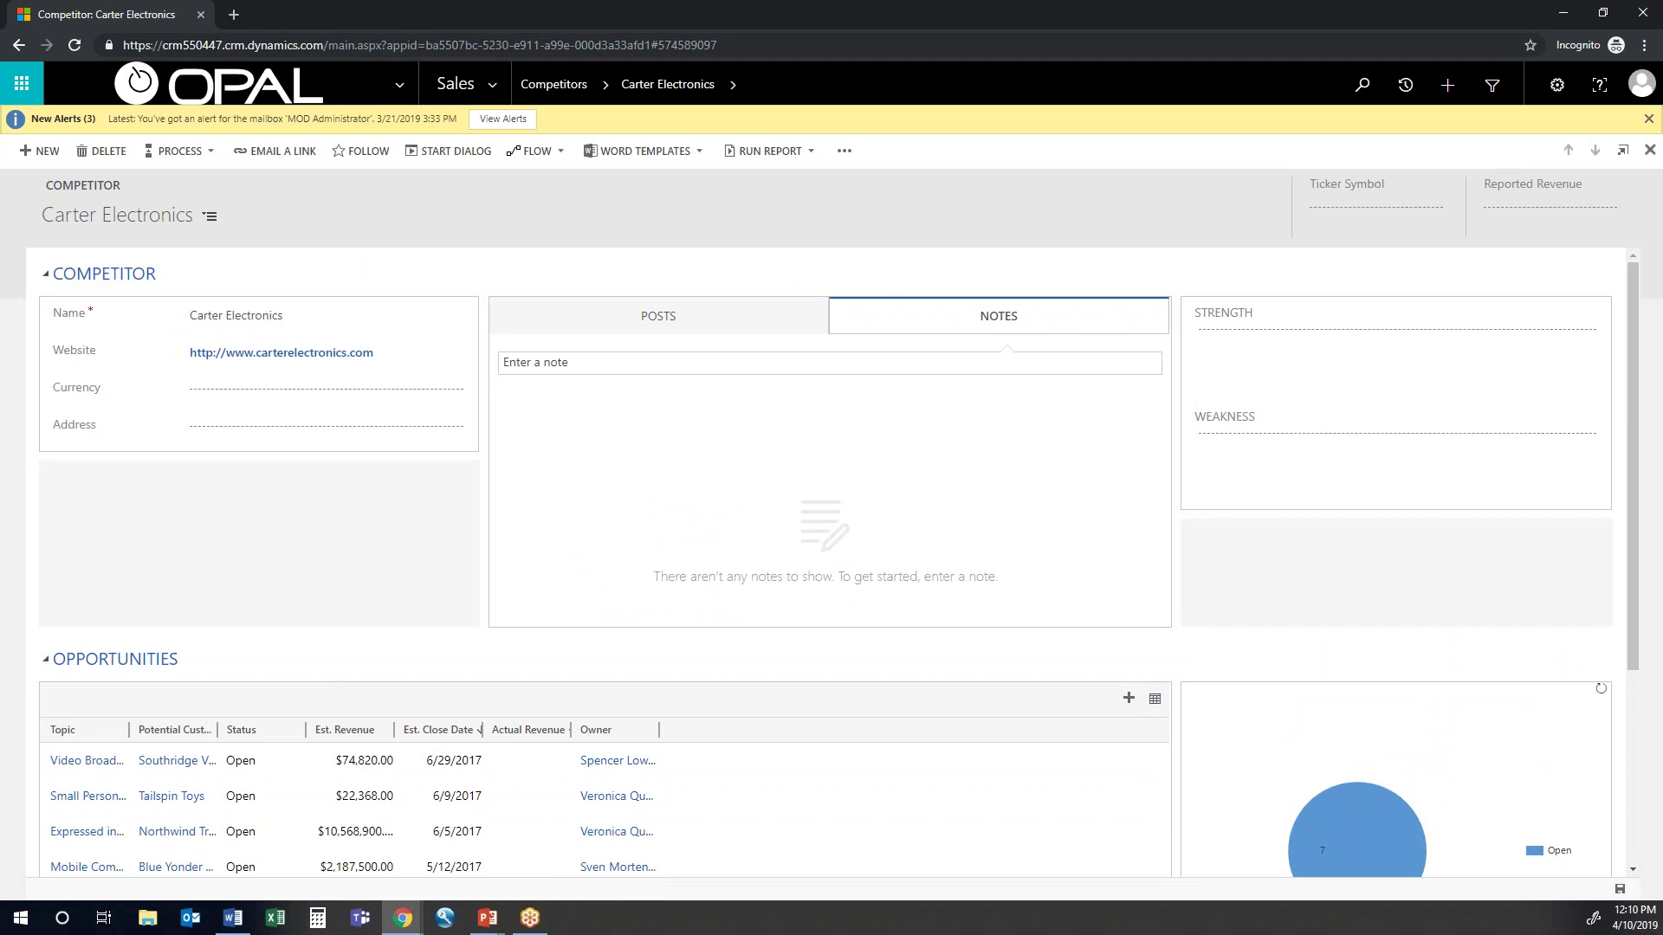
{"action": "left_click", "coordinate": [27, 50]}
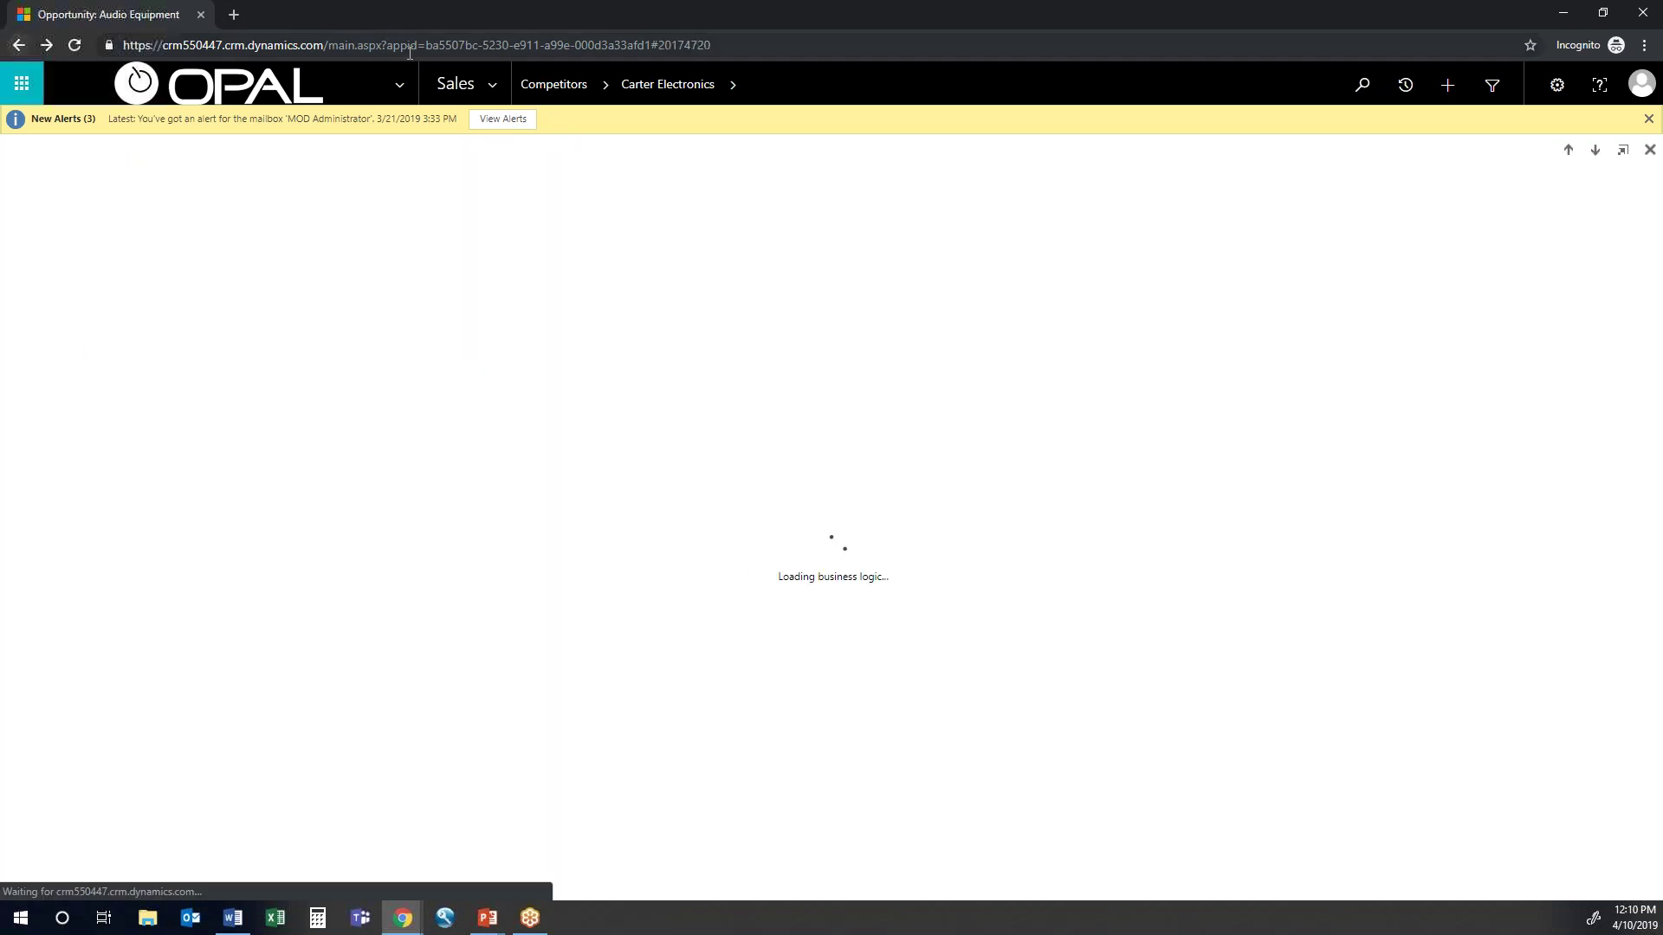
Step: Open the Products list and view the ArmBand 150 product record
{"action": "left_click", "coordinate": [494, 84]}
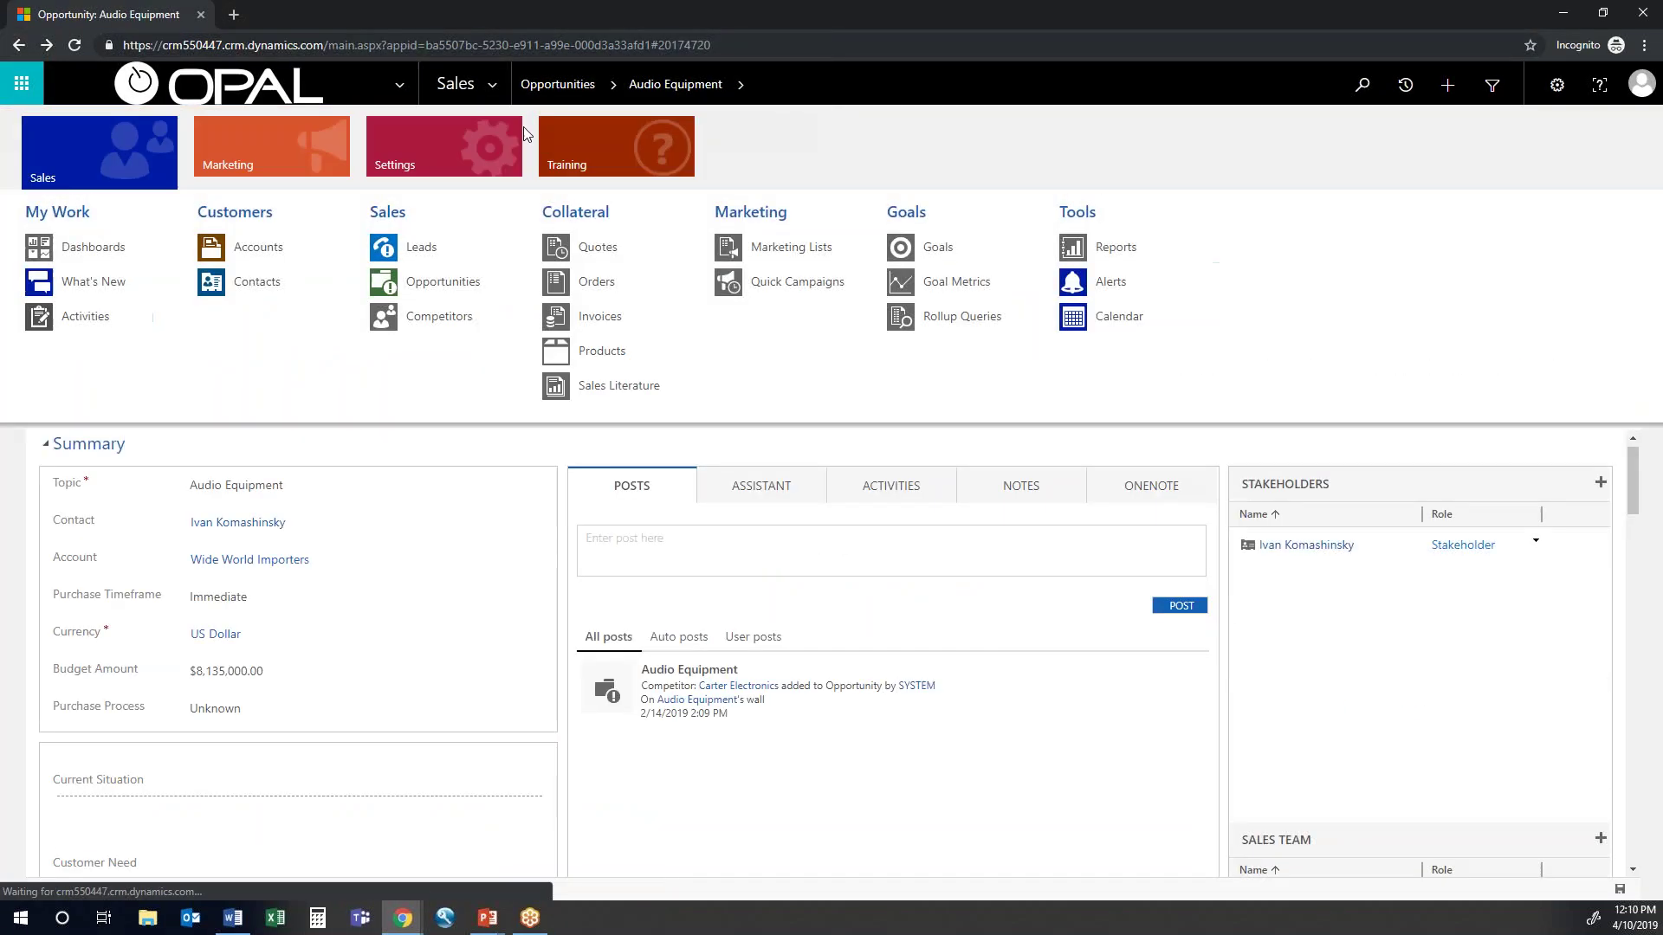
{"action": "left_click", "coordinate": [607, 349]}
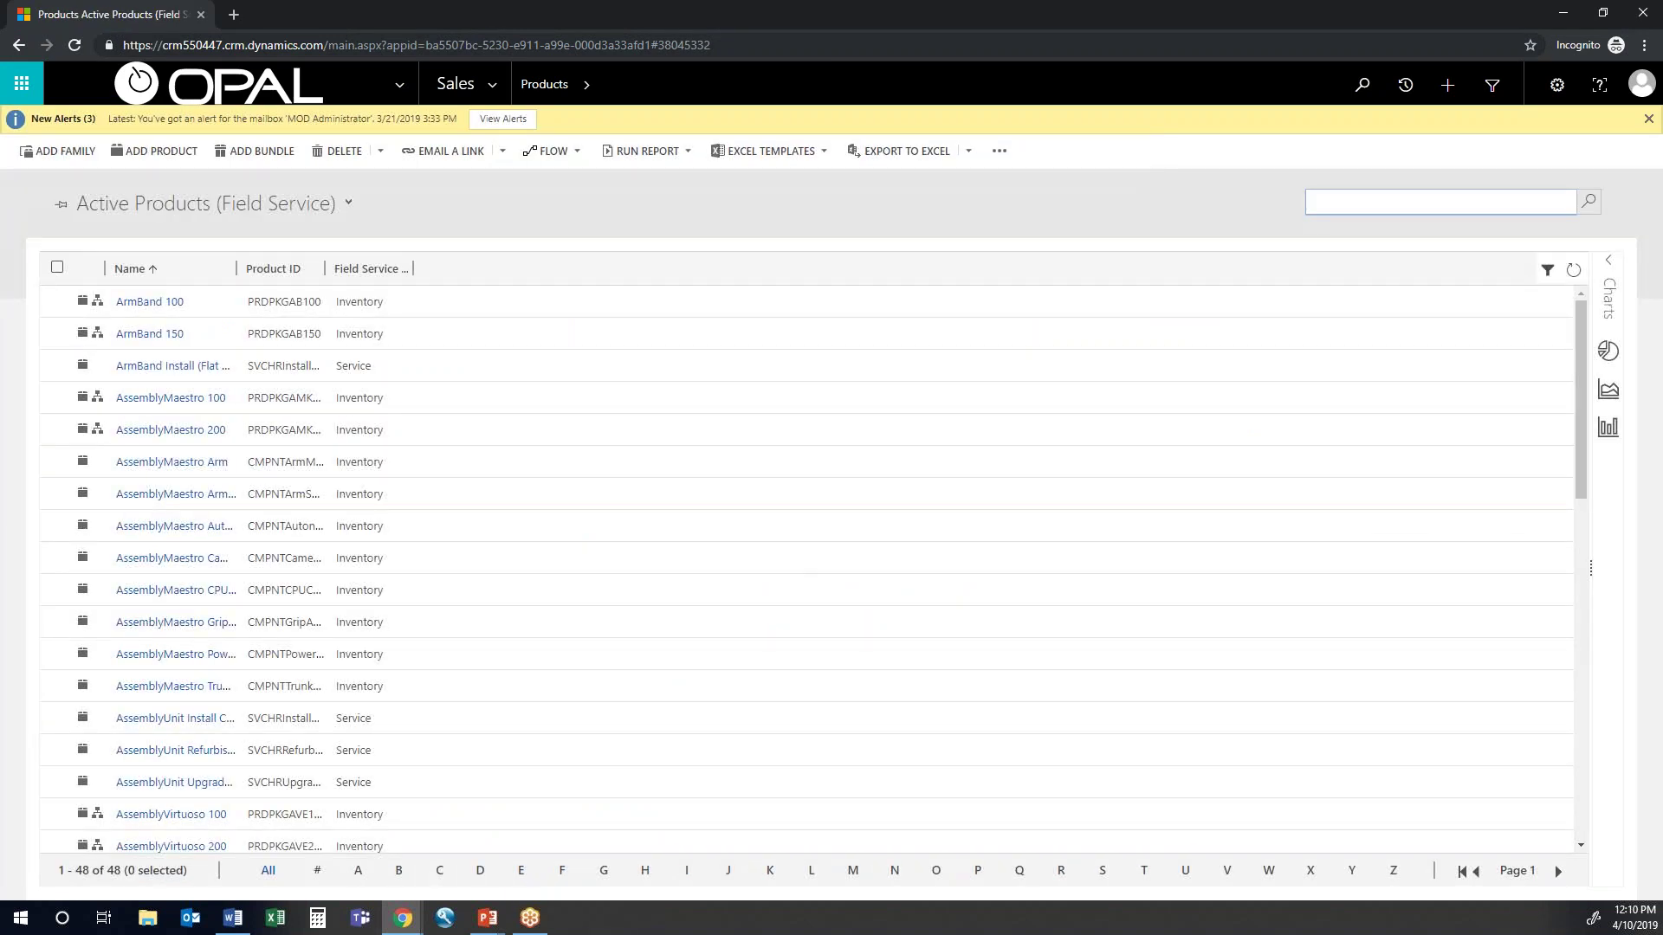
{"action": "left_click", "coordinate": [147, 336]}
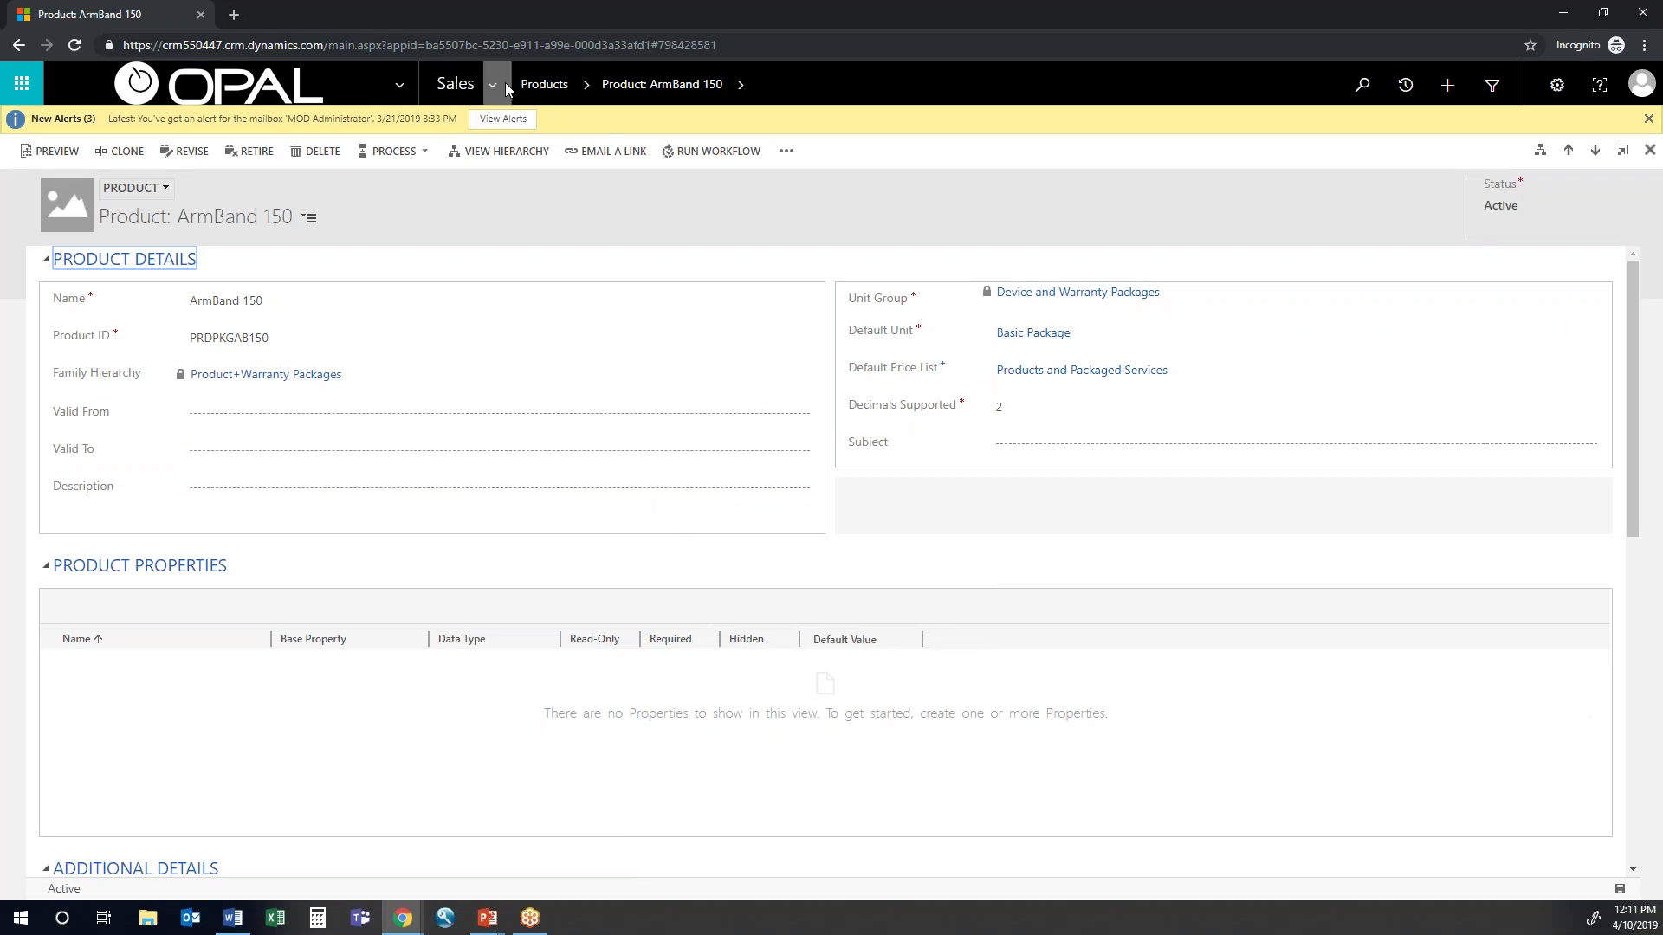
Step: Go back to the Audio Equipment opportunity and examine its product line items and quotes
{"action": "left_click", "coordinate": [18, 45]}
{"action": "left_click", "coordinate": [19, 45]}
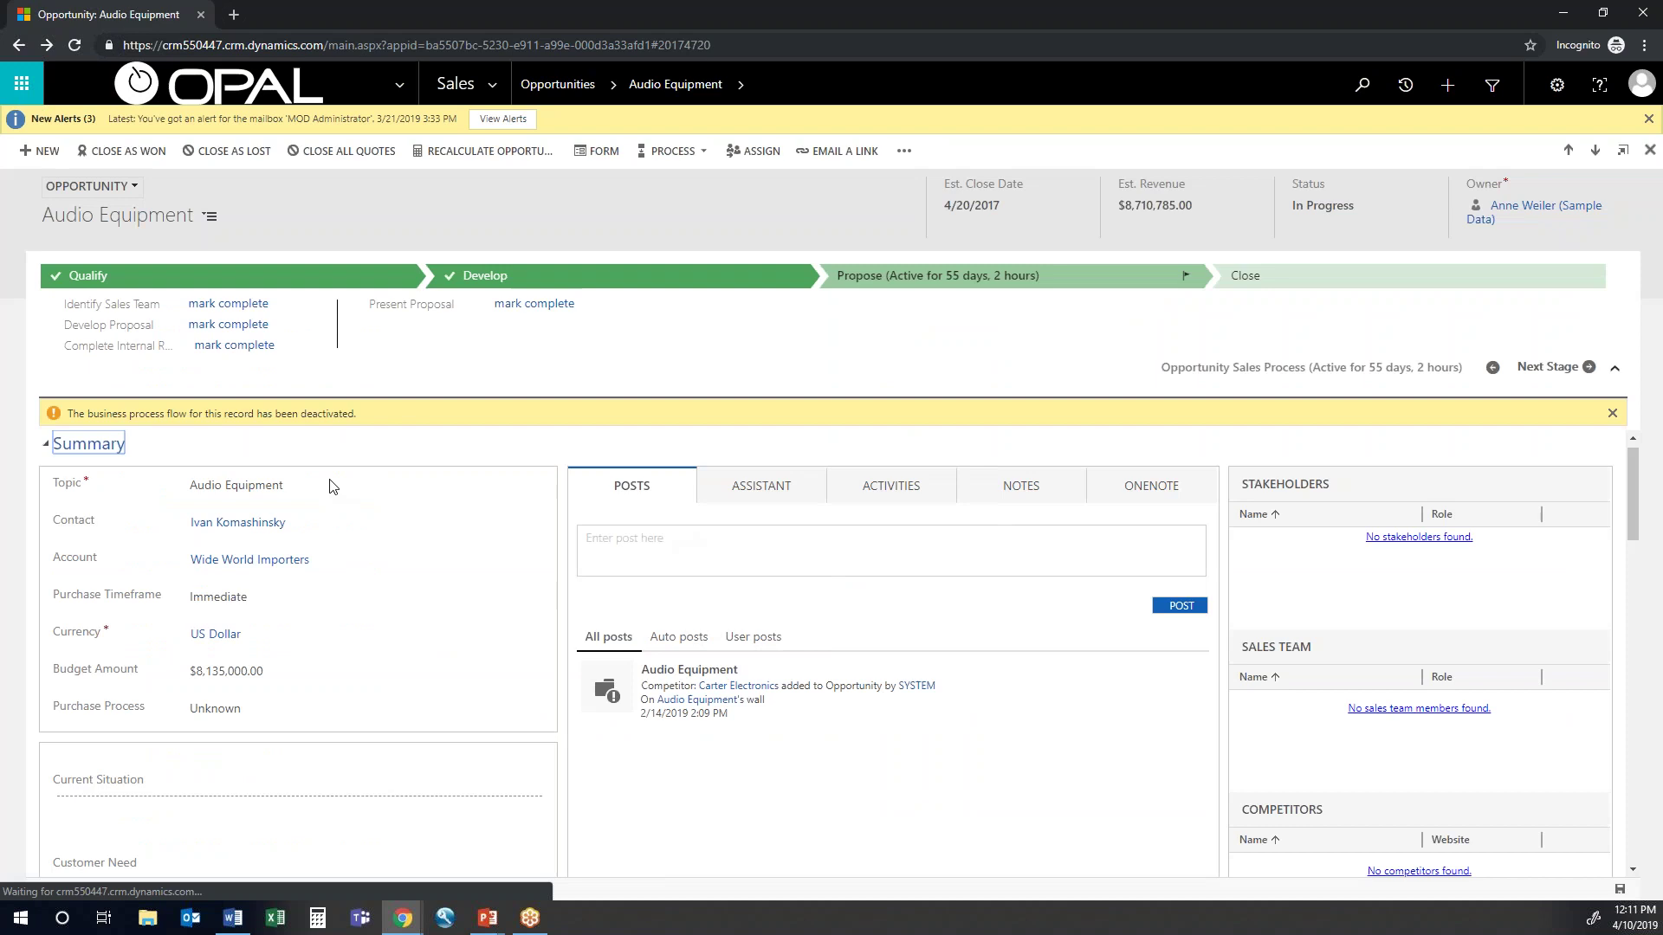
{"action": "scroll", "coordinate": [376, 513], "scroll_direction": "down", "scroll_amount": 10}
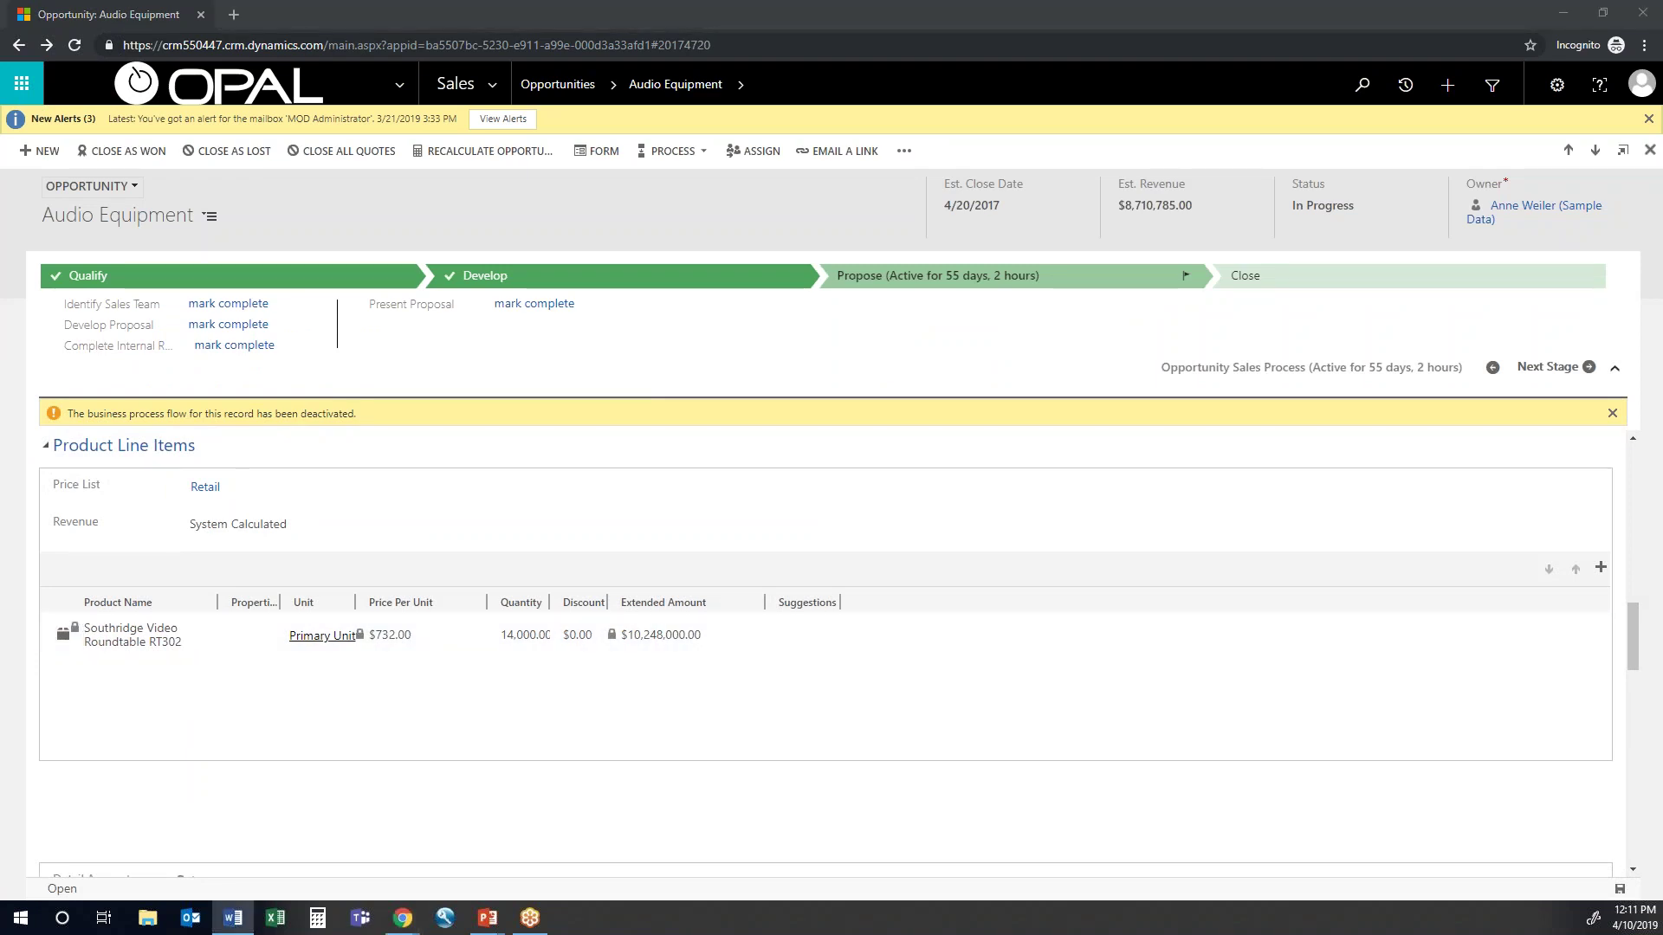
{"action": "scroll", "coordinate": [831, 675], "scroll_direction": "down", "scroll_amount": 5}
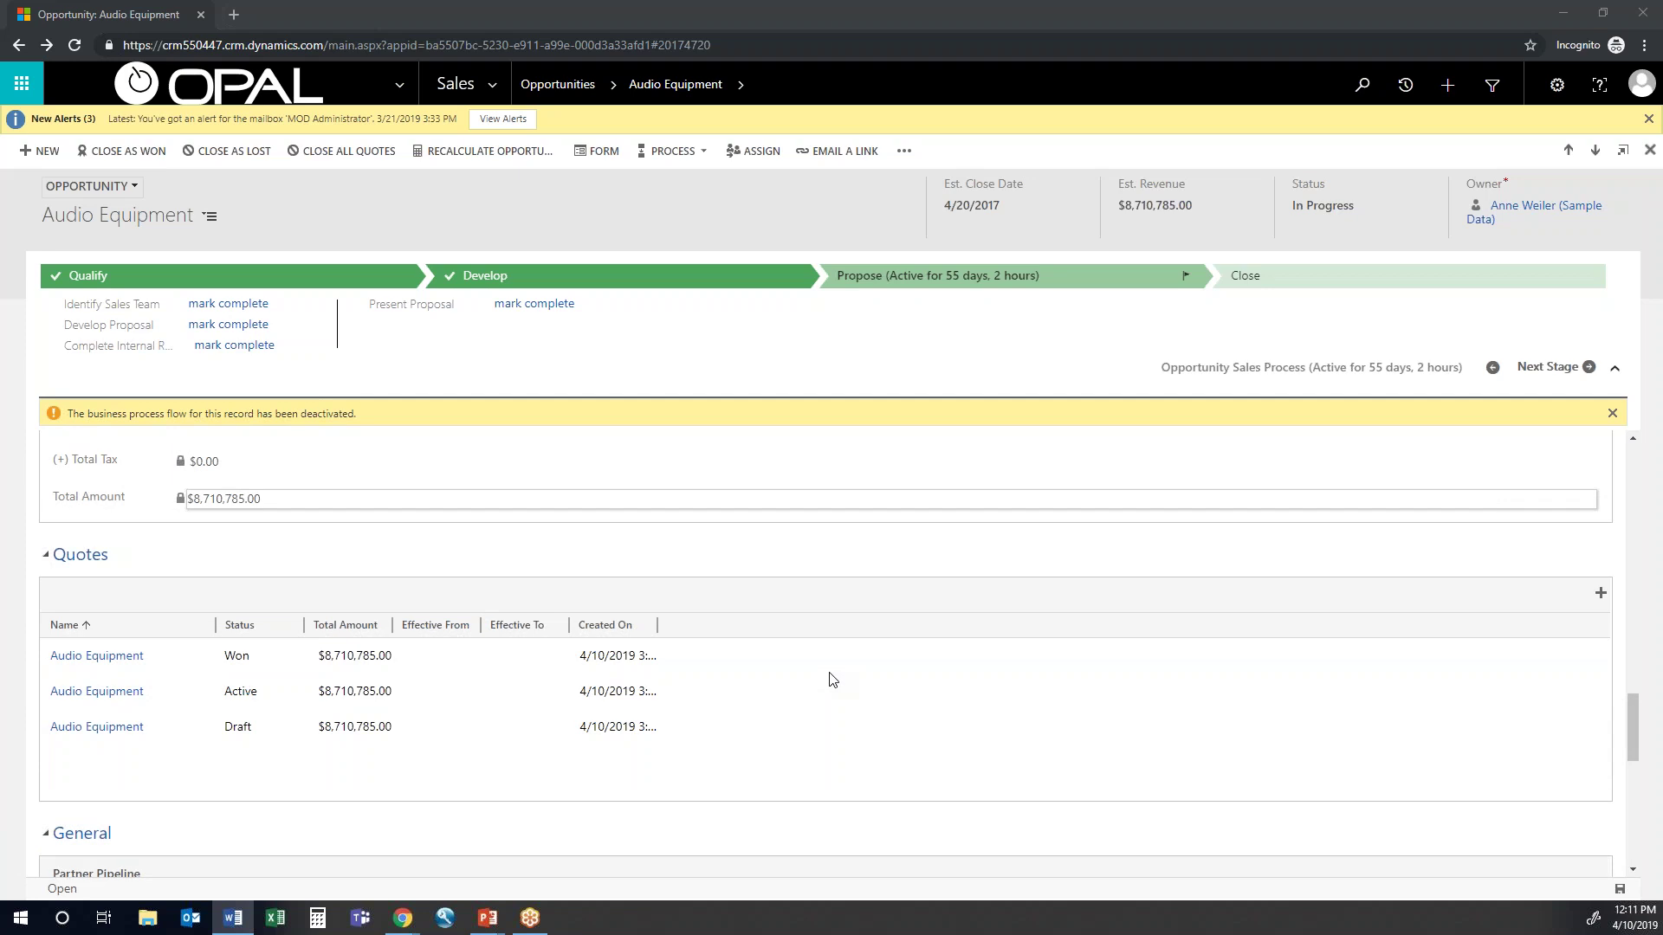
Step: Open the active Audio Equipment quote and create an order from it with status reason Won and date won 4/10/2019
{"action": "left_click", "coordinate": [93, 693]}
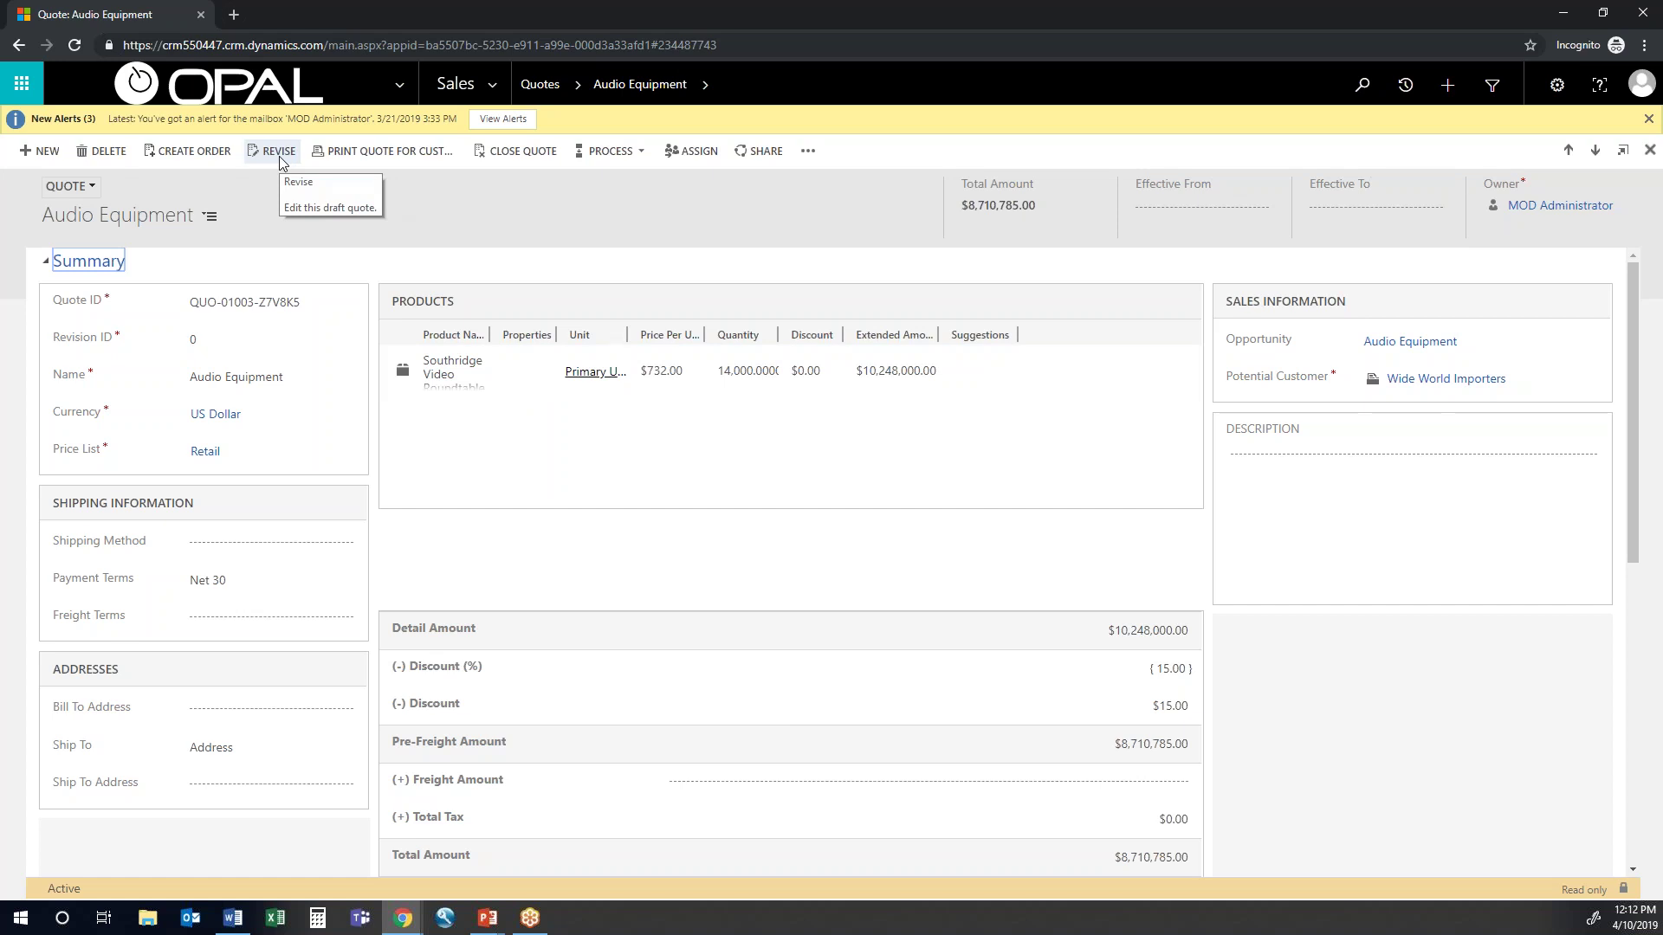
{"action": "left_click", "coordinate": [187, 152]}
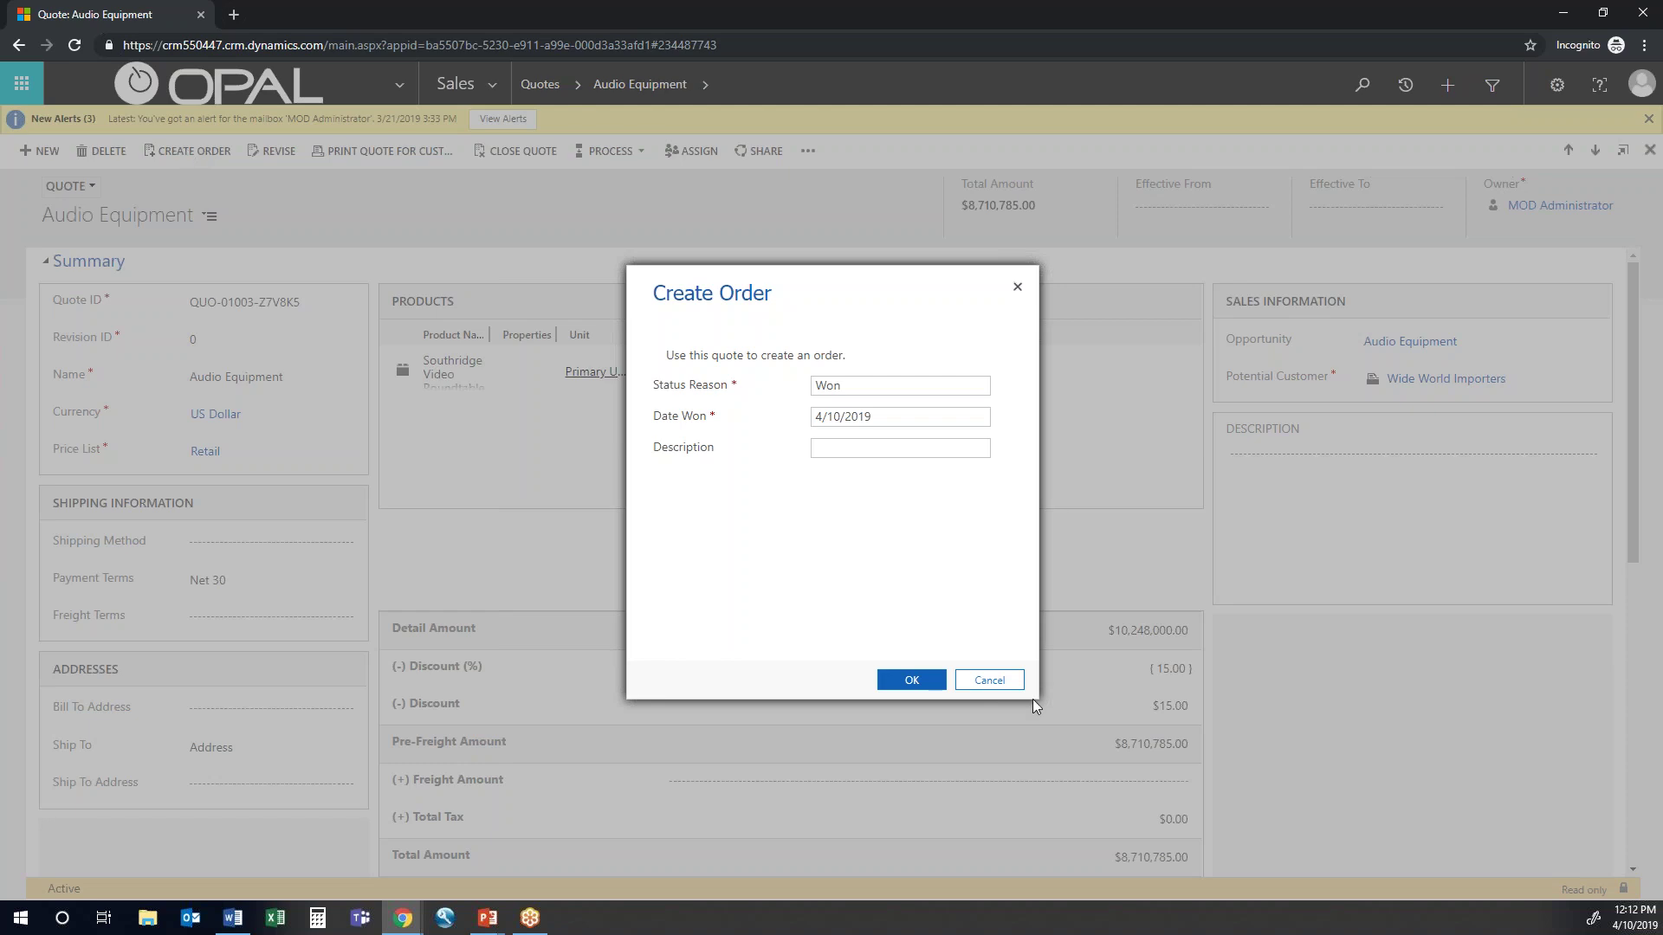
{"action": "left_click", "coordinate": [916, 680]}
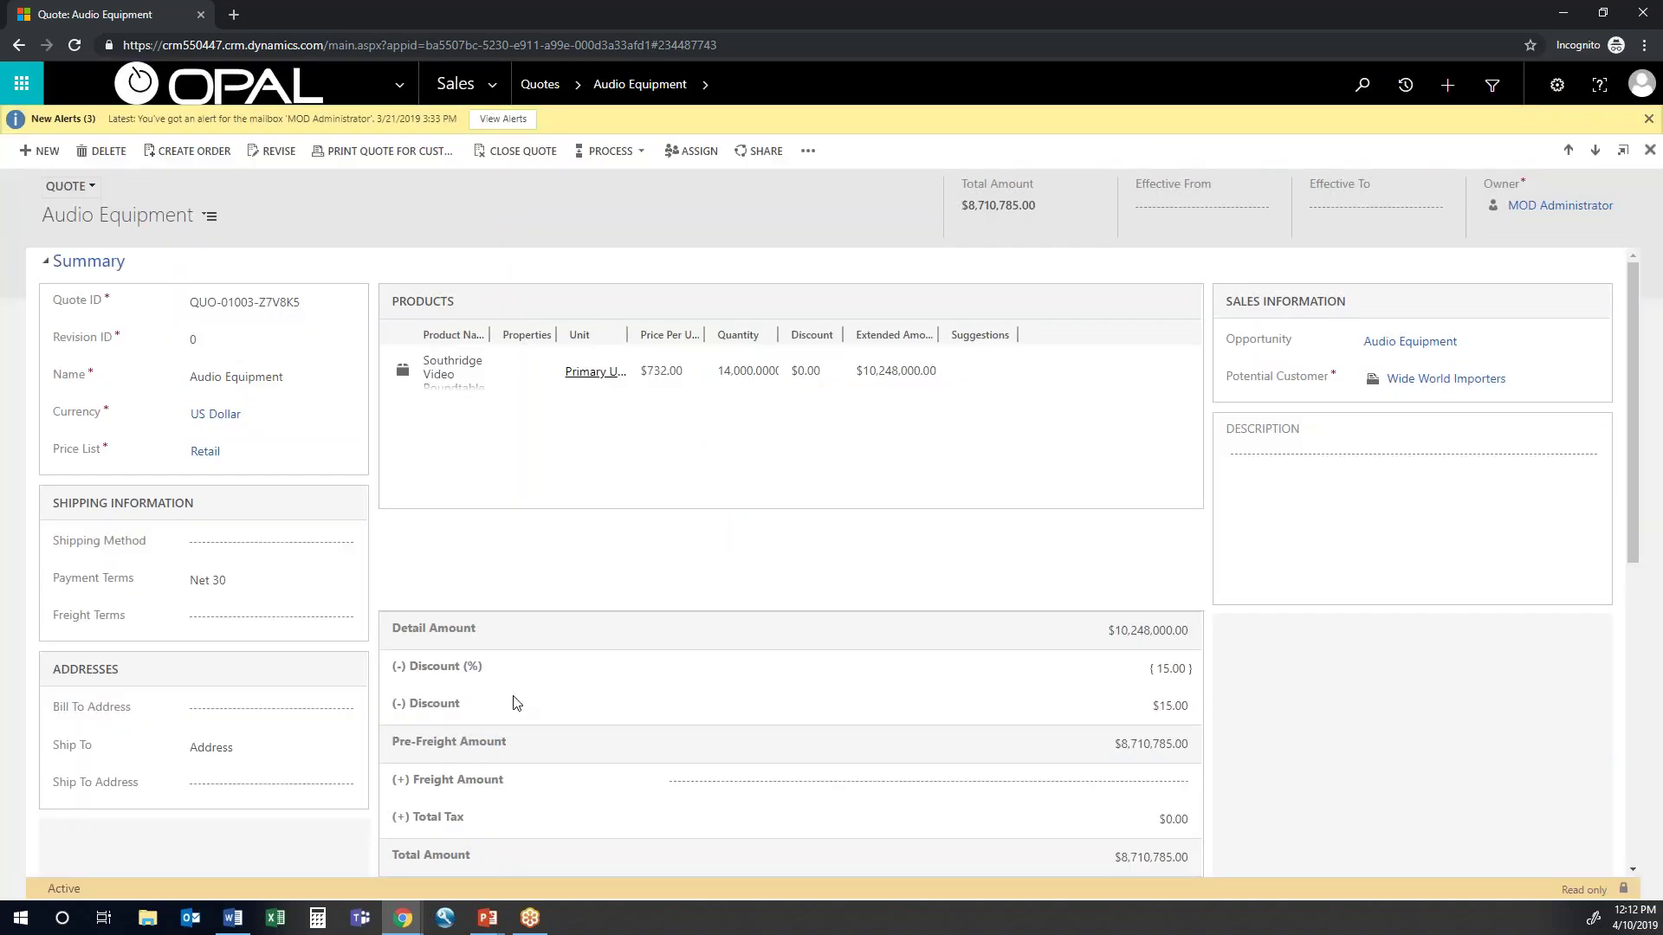